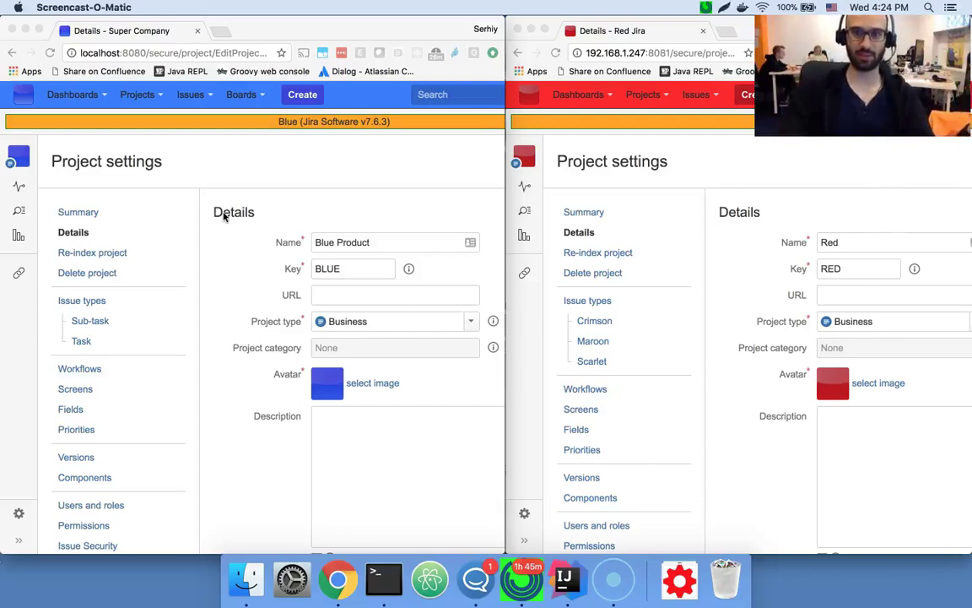
click(348, 211)
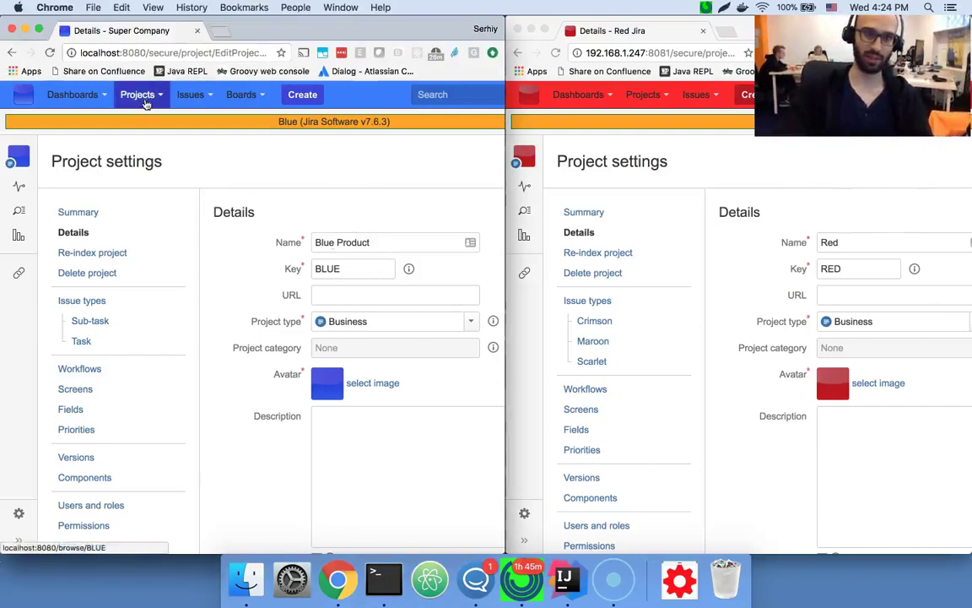
click(747, 178)
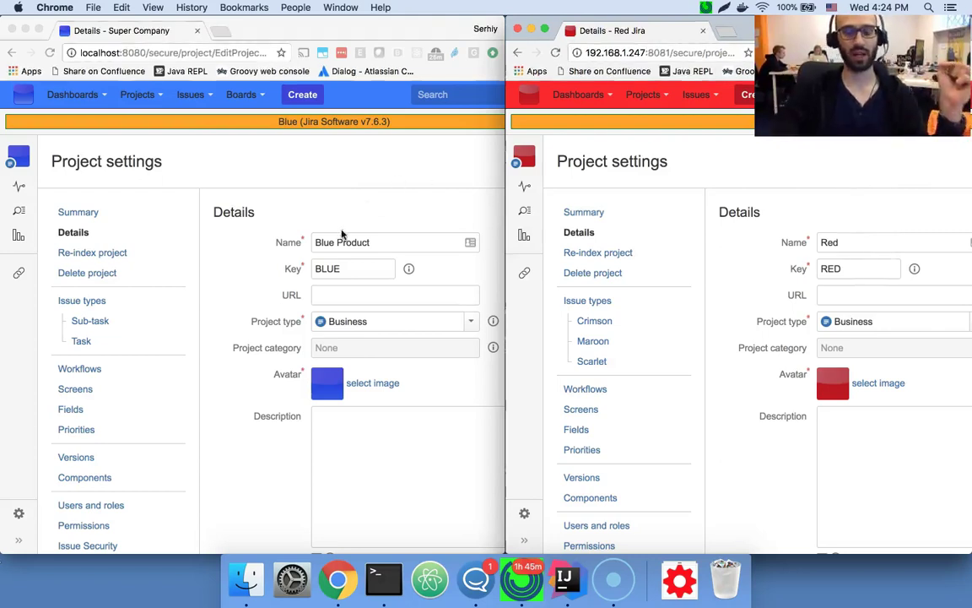
click(391, 184)
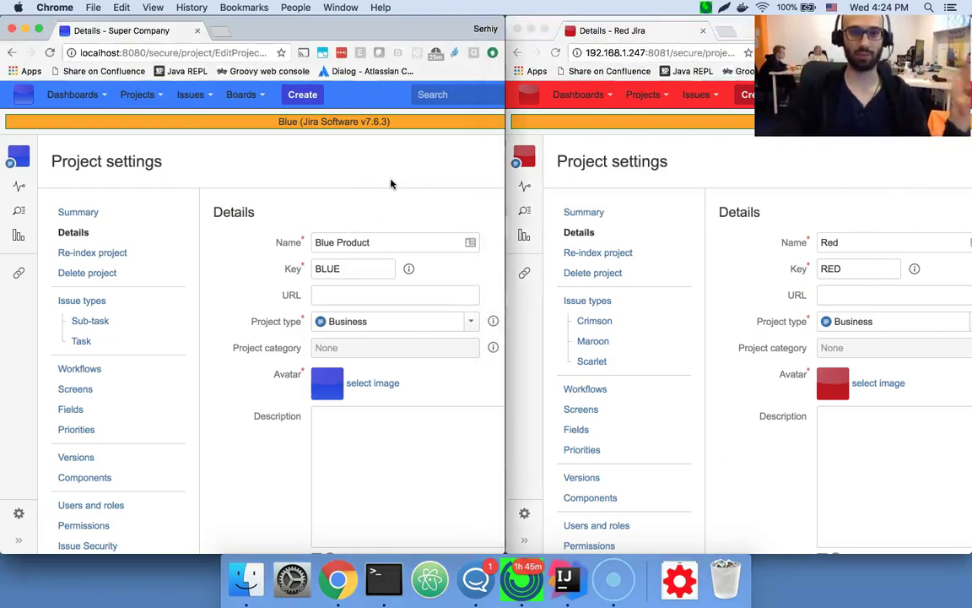
triple_click(369, 243)
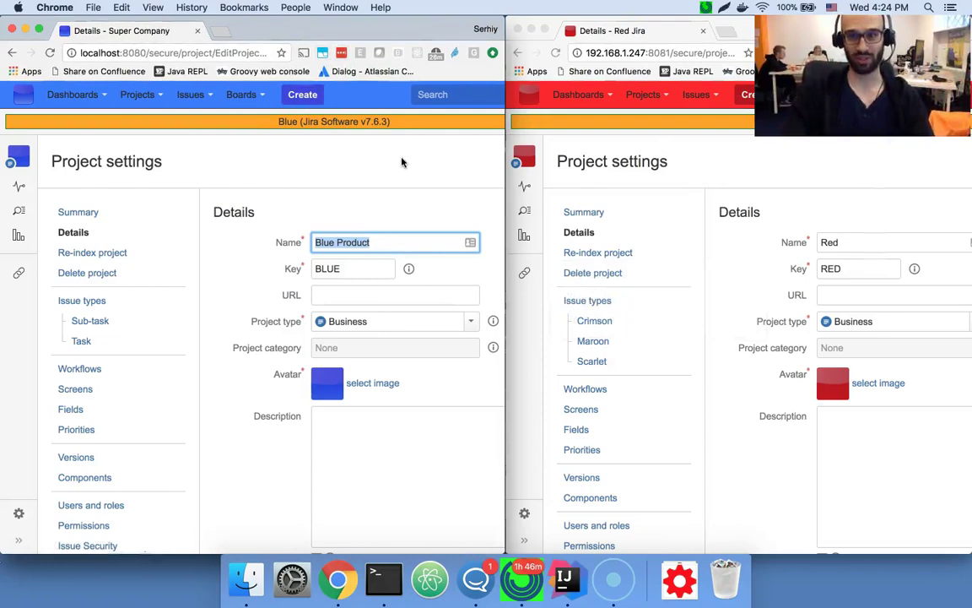
click(393, 176)
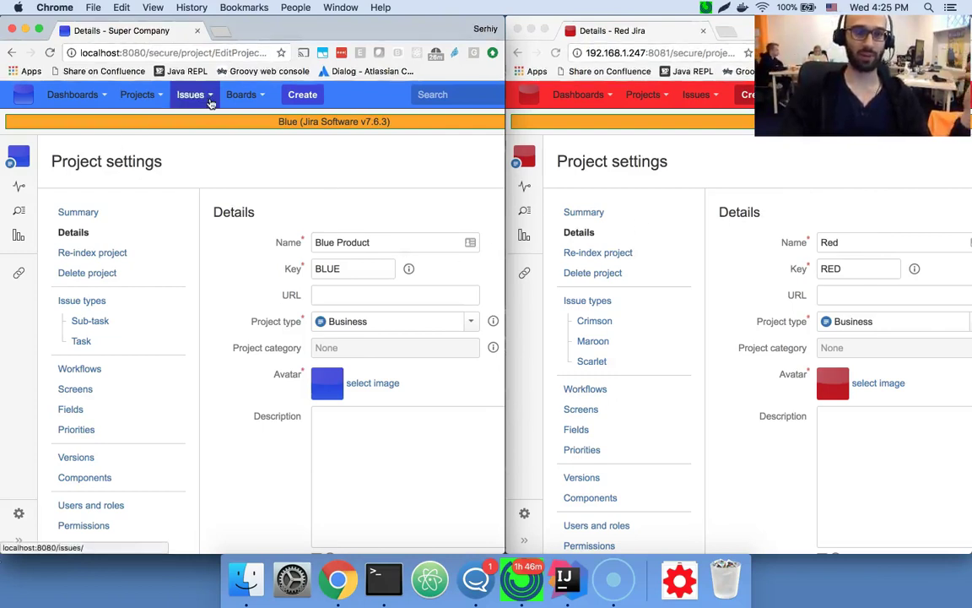
Step: Create a task titled "We'd like a red part" in the Blue Product project's open issues
click(13, 208)
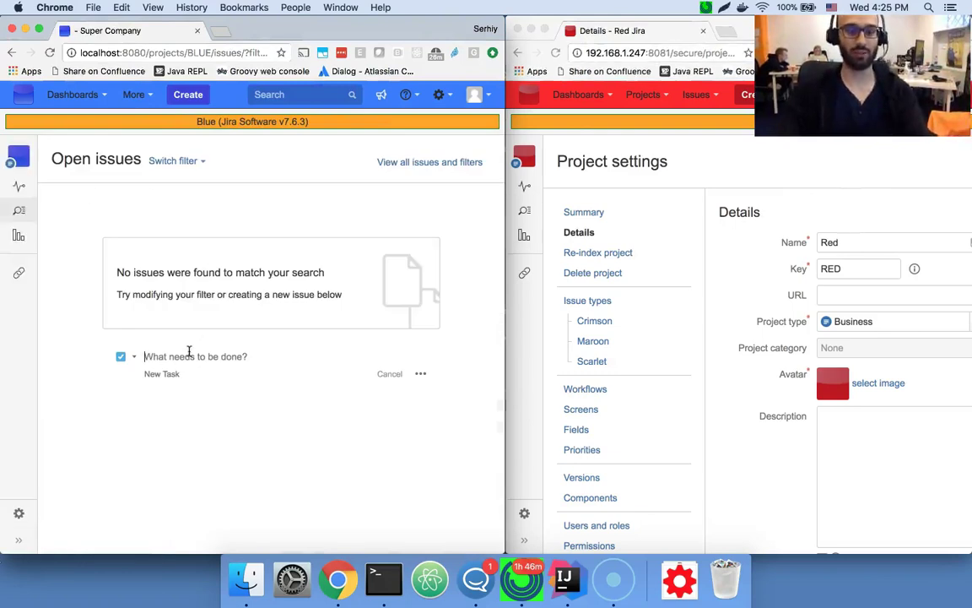
text(We'd like a red part)
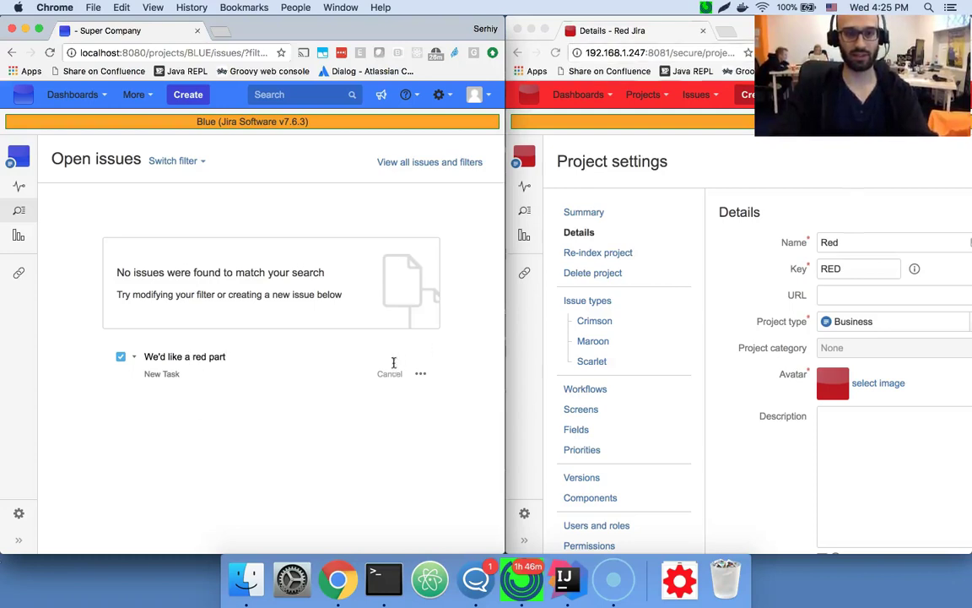
key(Return)
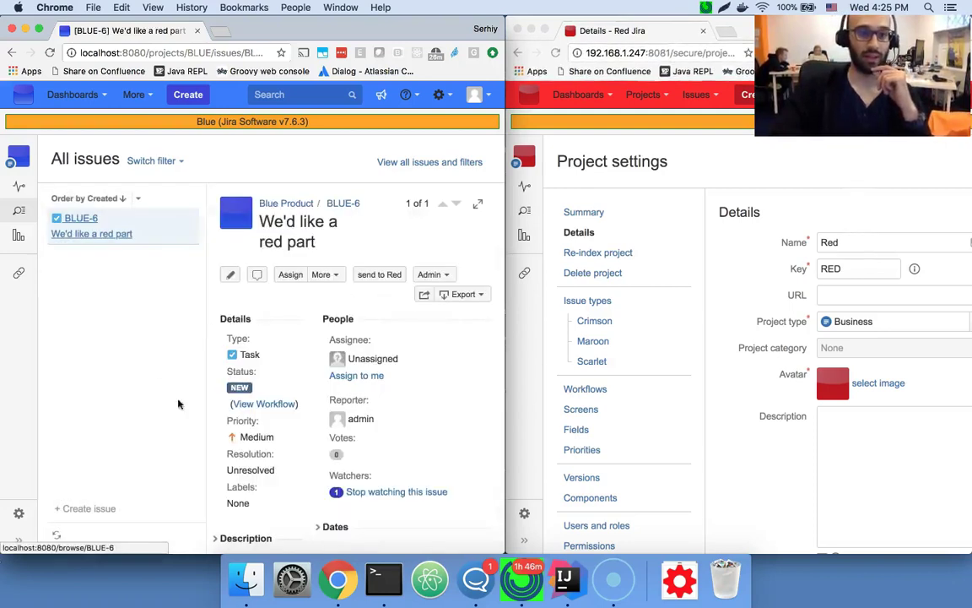
Step: Open the BLUE-6 issue on its own page in a new browser tab
right_click(338, 200)
key(Escape)
shift+super+click(93, 218)
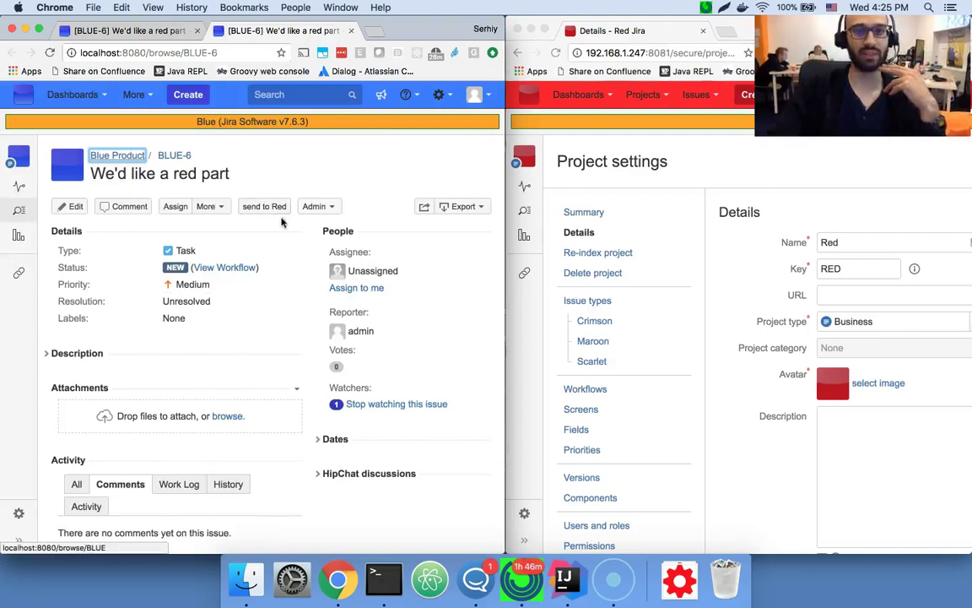
Step: Send BLUE-6 to Red with the Red Piece Type set to Maroon and no comment
click(264, 206)
click(119, 234)
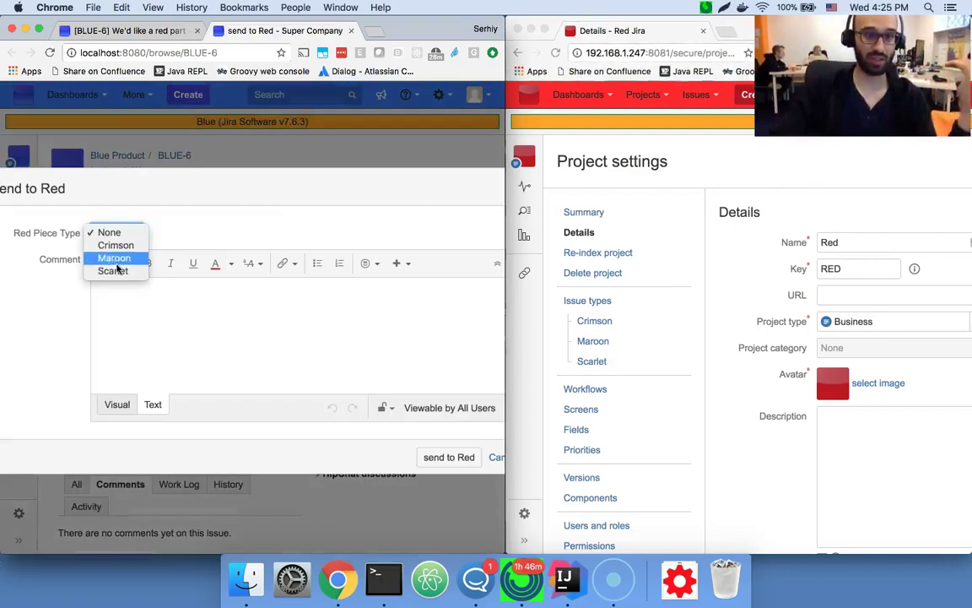
click(116, 258)
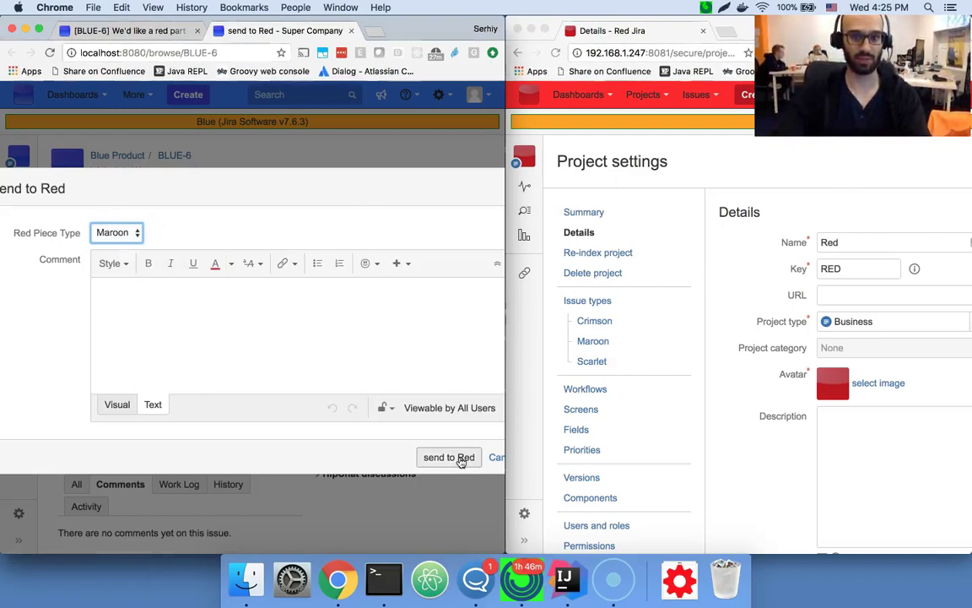
click(460, 460)
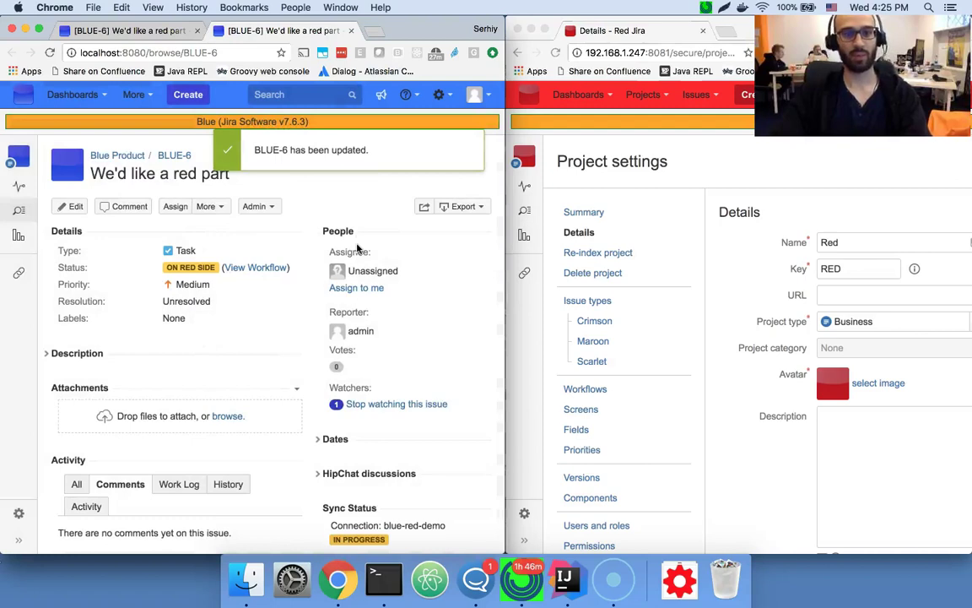
scroll(184, 291, down, 2)
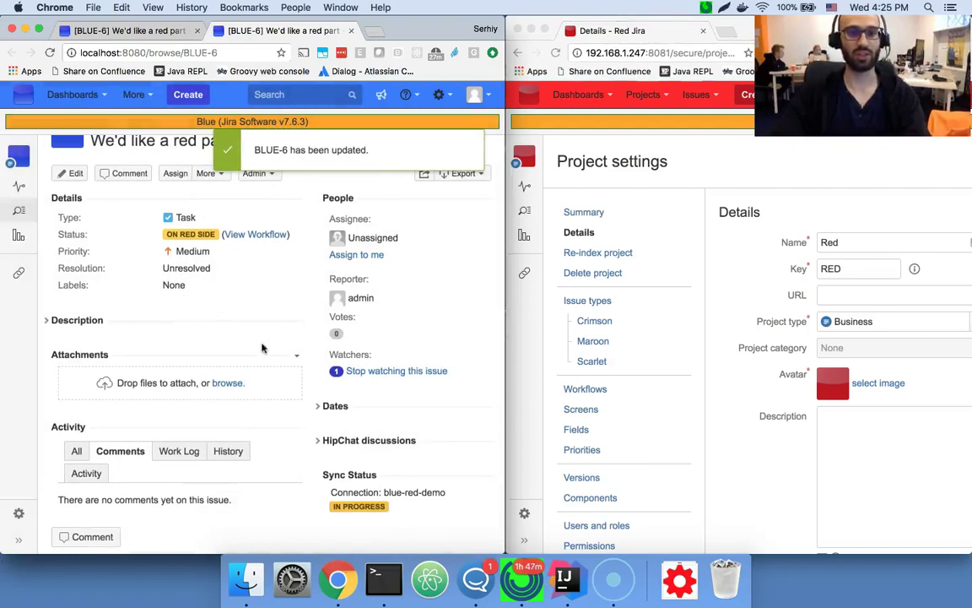
scroll(272, 306, up, 2)
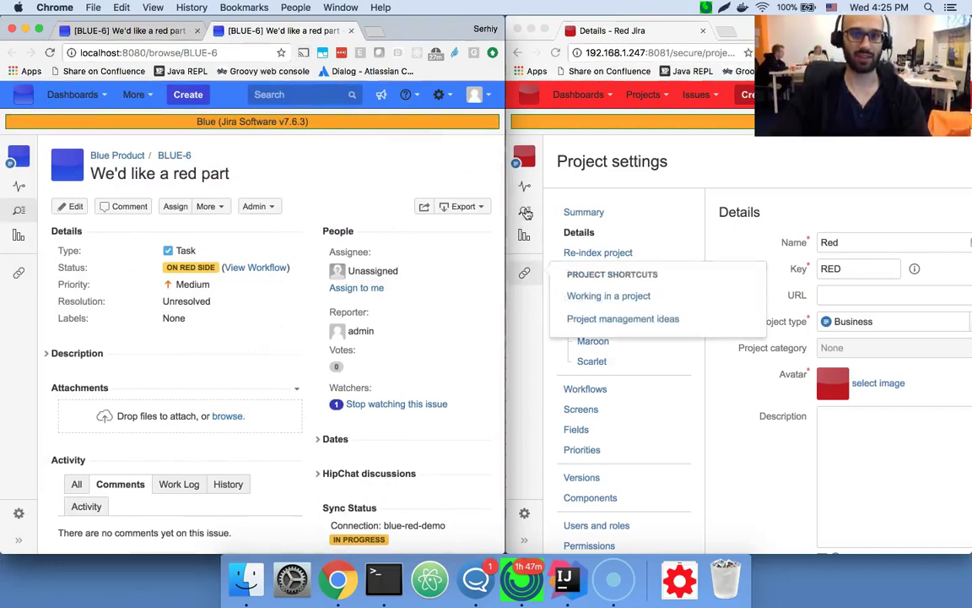
click(526, 213)
click(133, 310)
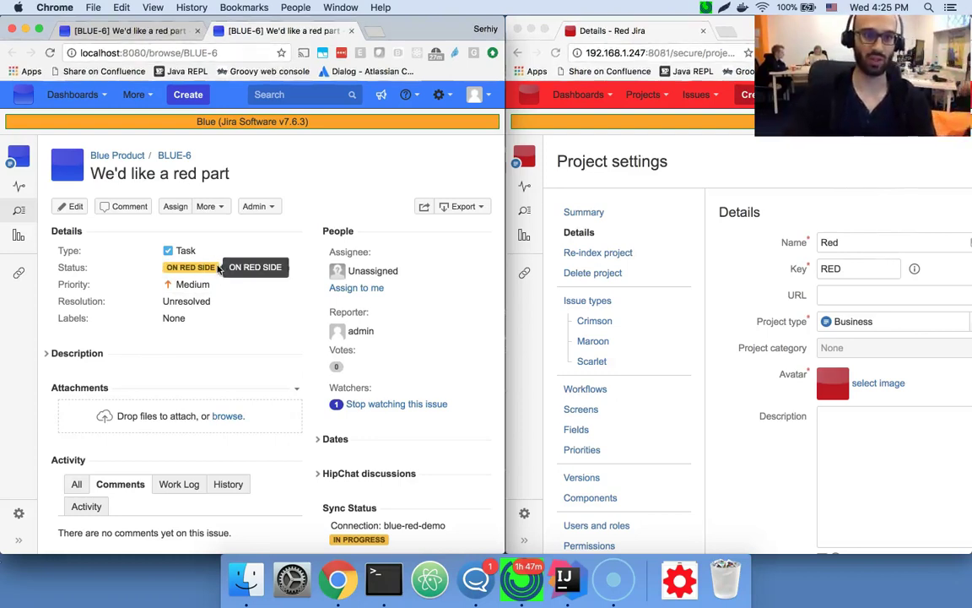
click(19, 273)
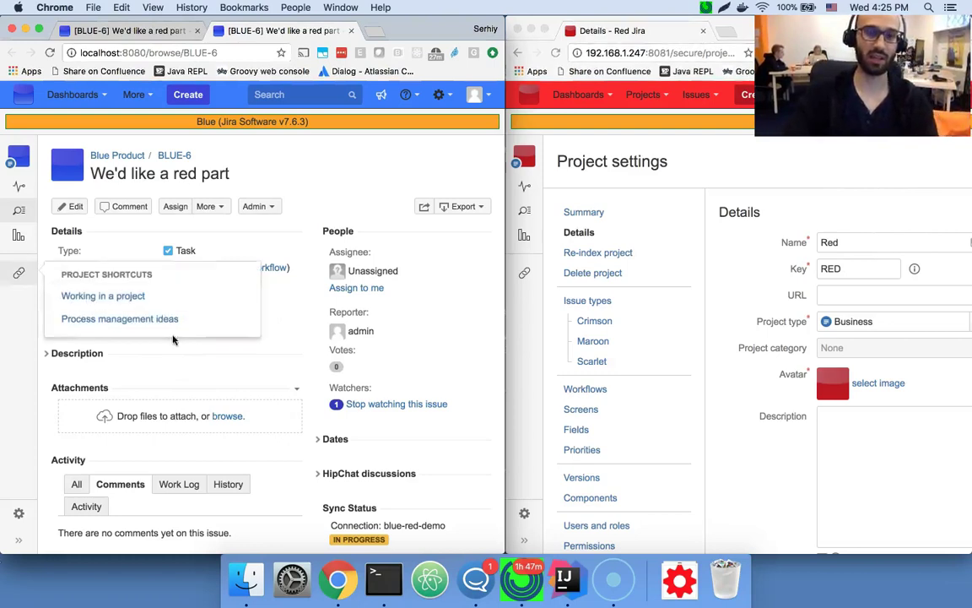
click(324, 198)
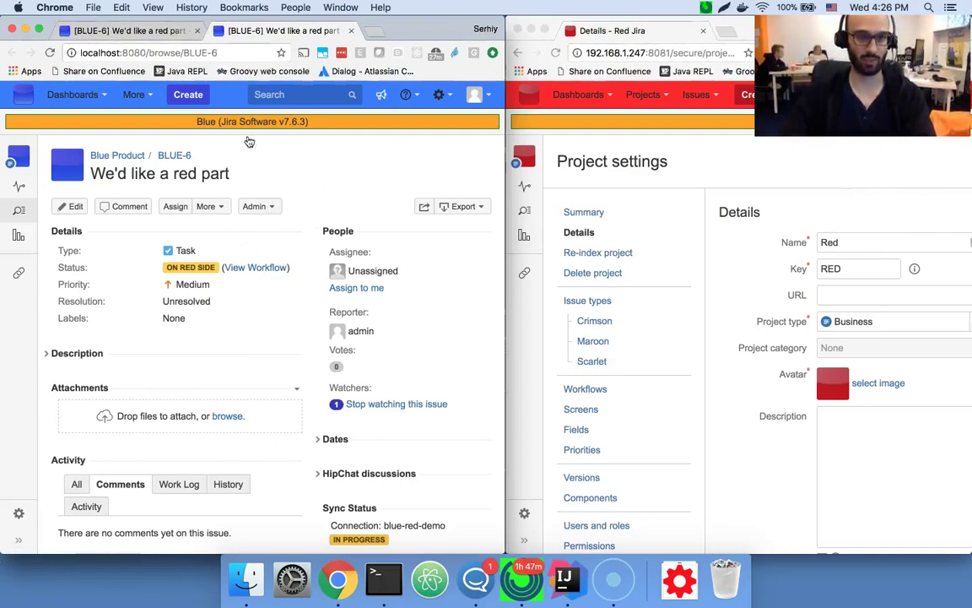
Step: Reload BLUE-6 and open its counterpart RED-9 from the Red project's open issues in a new tab
key(super+r)
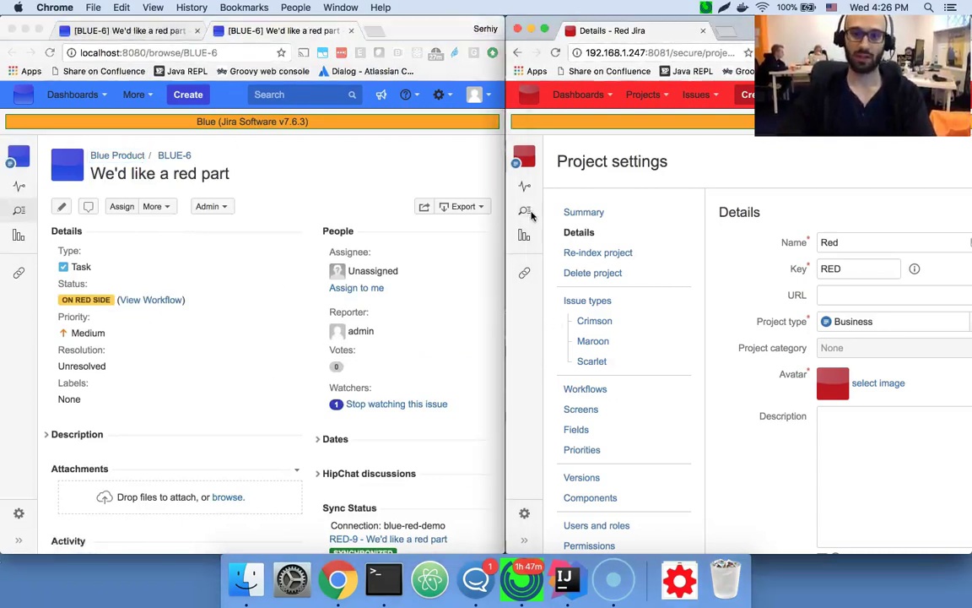
click(524, 209)
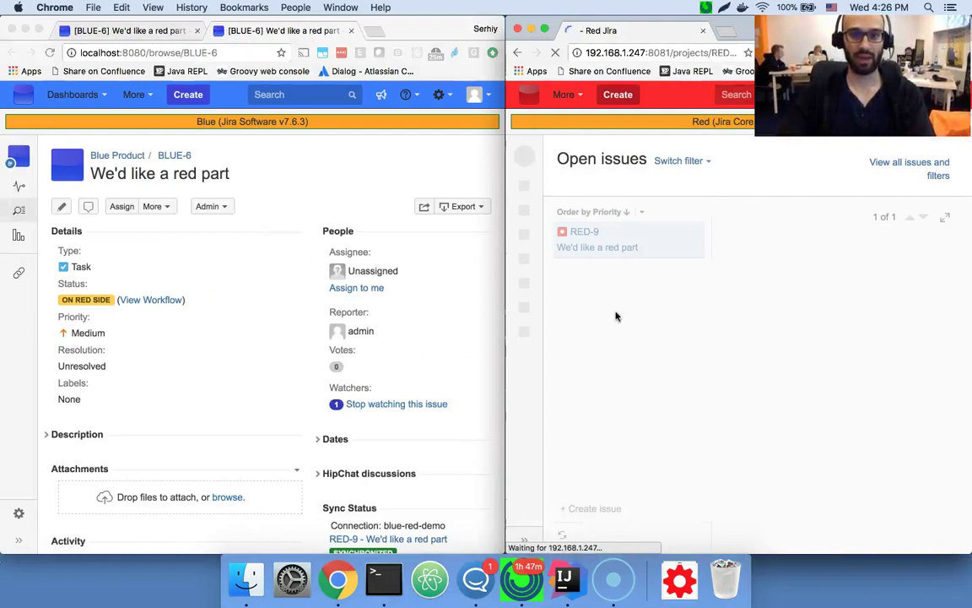
super+click(583, 231)
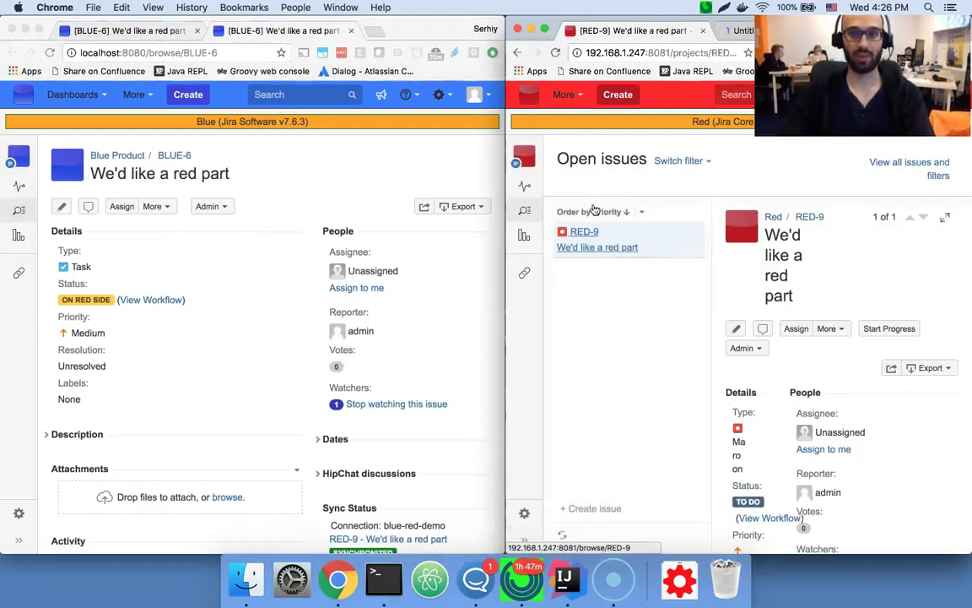
click(746, 37)
Step: Review the details and sync status of RED-9 and start progress on it
scroll(629, 387, down, 2)
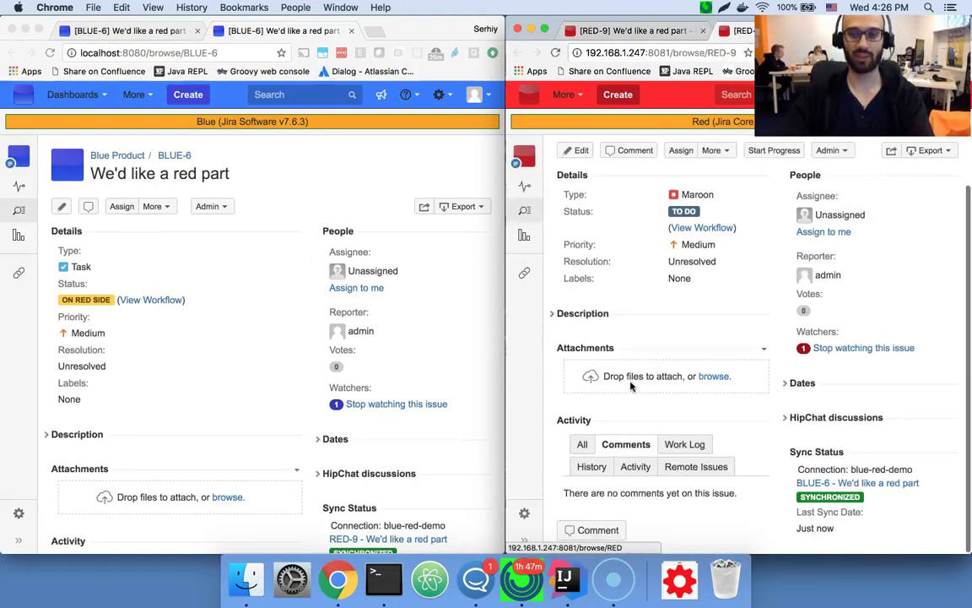
scroll(630, 387, up, 3)
scroll(629, 386, down, 3)
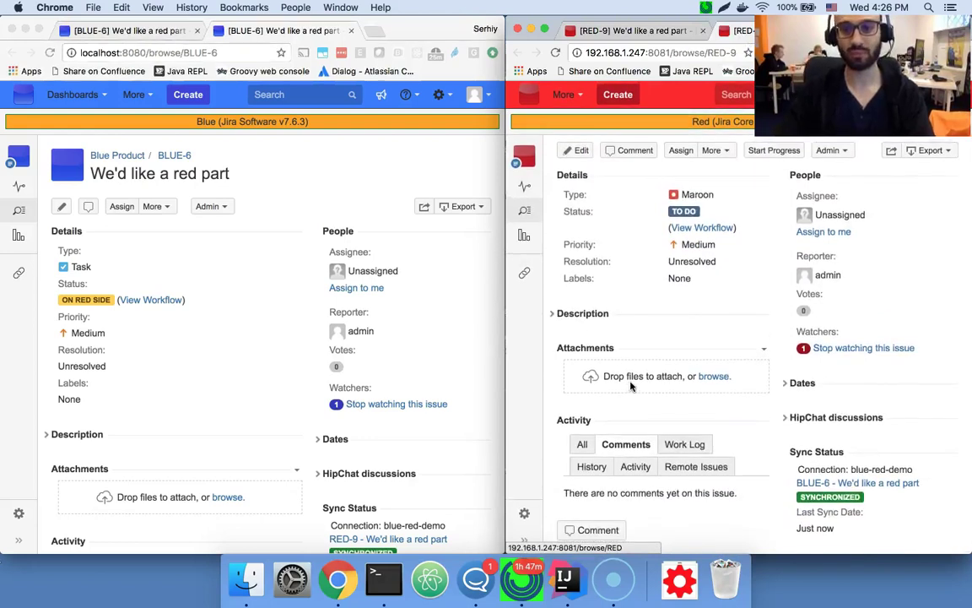
scroll(630, 387, up, 2)
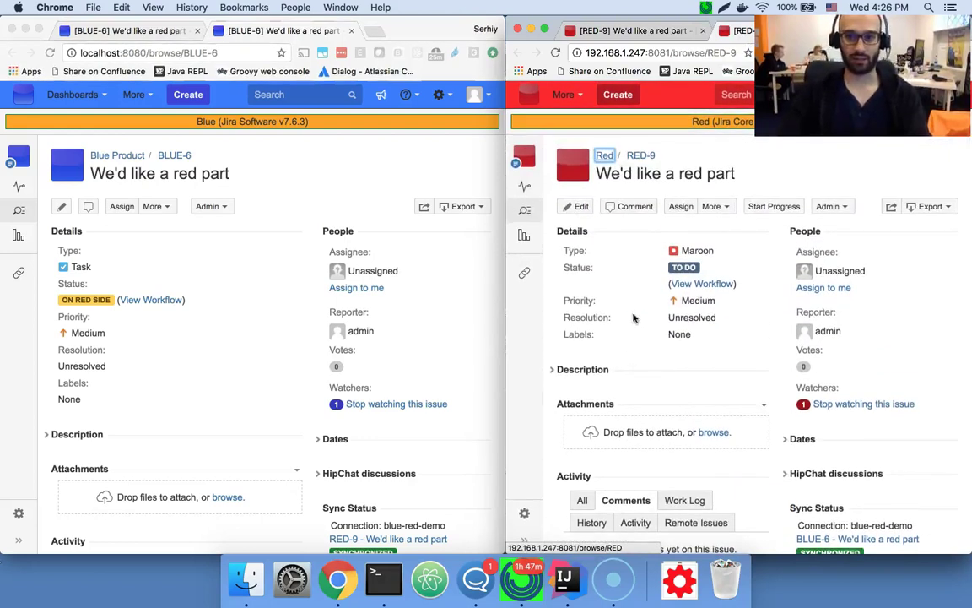
scroll(621, 329, down, 1)
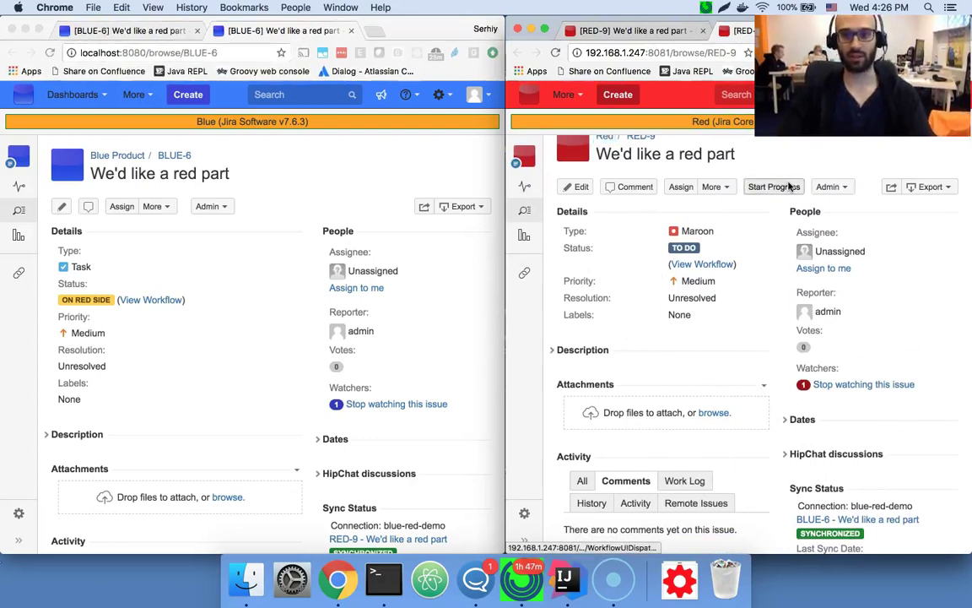
click(774, 186)
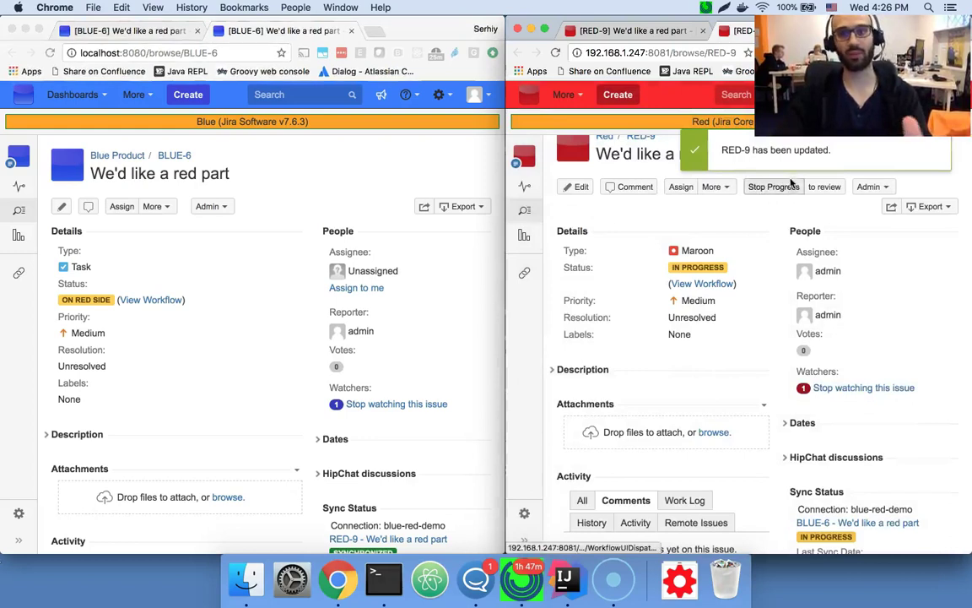
Step: Move RED-9 to review with RED_PART.png attached and no comment
click(824, 186)
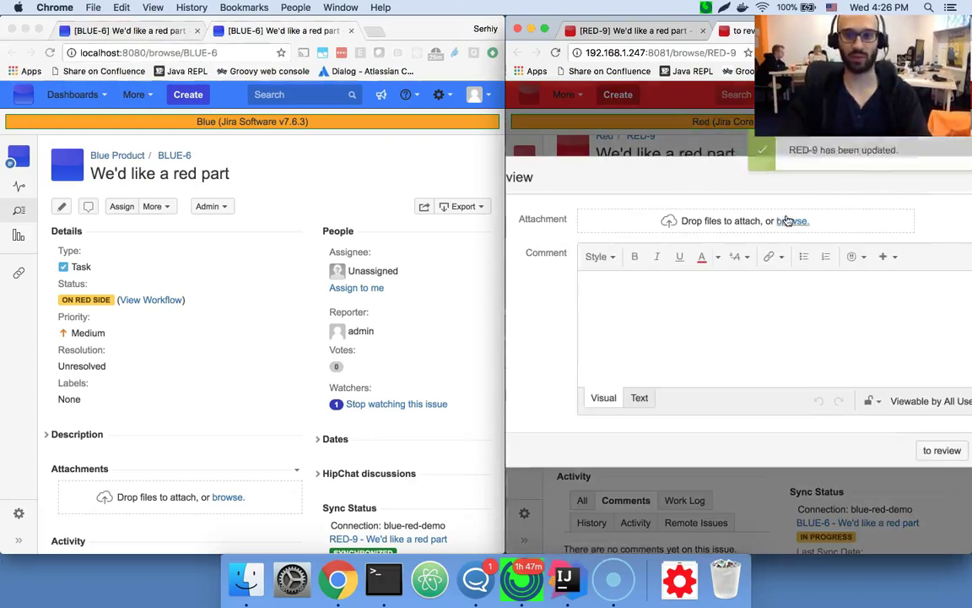
click(792, 220)
double_click(666, 133)
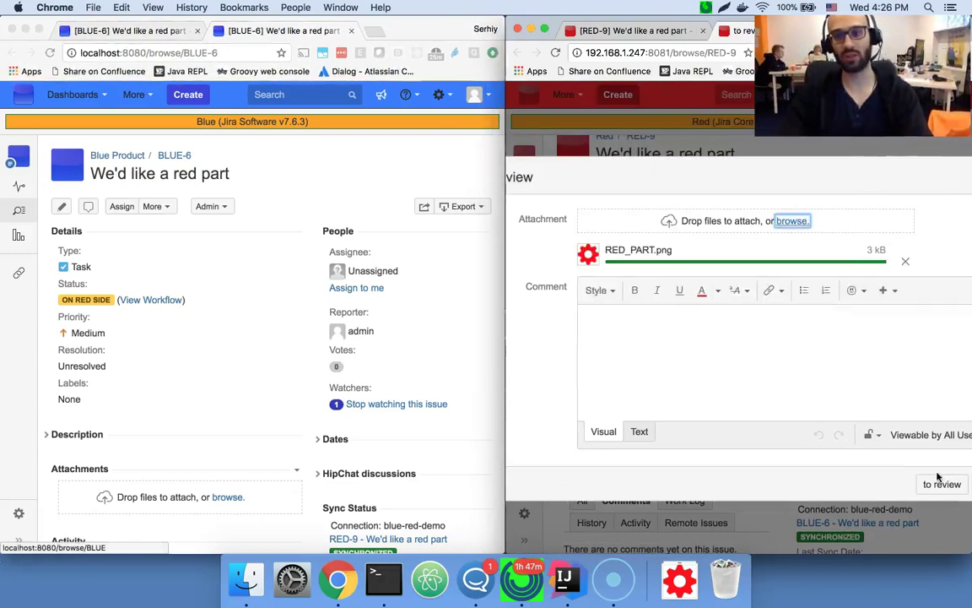
click(940, 486)
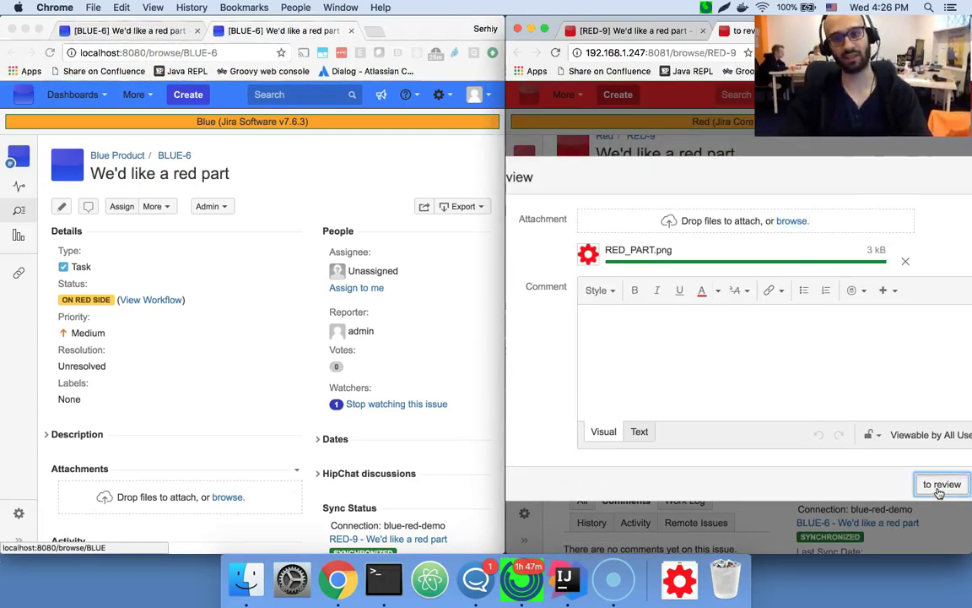
click(939, 488)
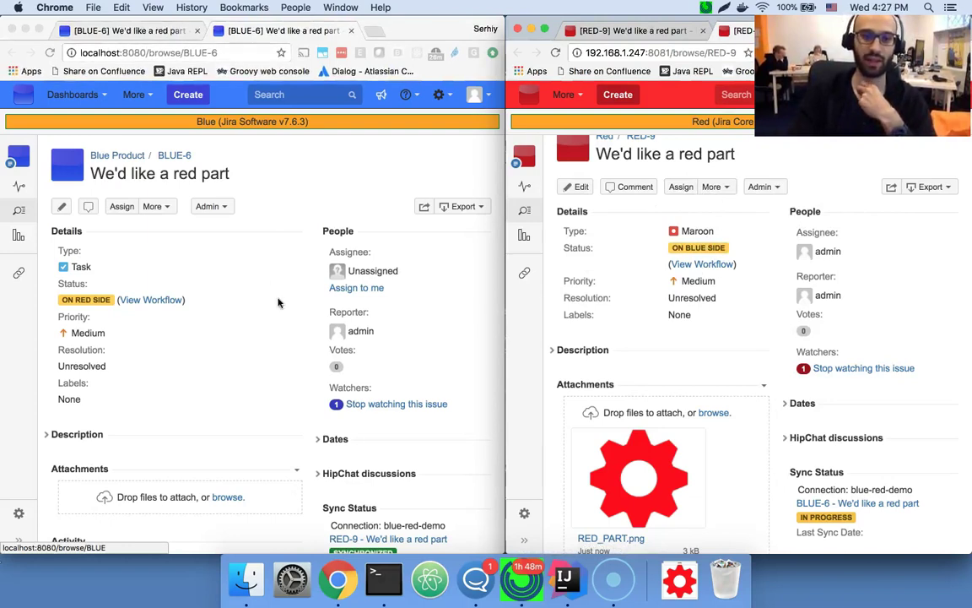
Step: Reload BLUE-6 and check its status, assignee, sync status and attachment
click(250, 264)
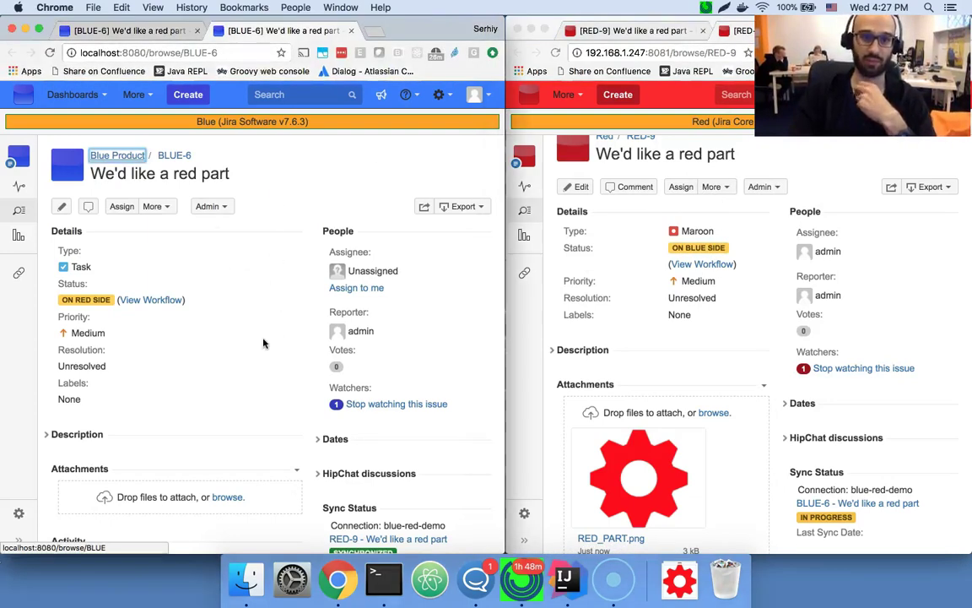
key(super+r)
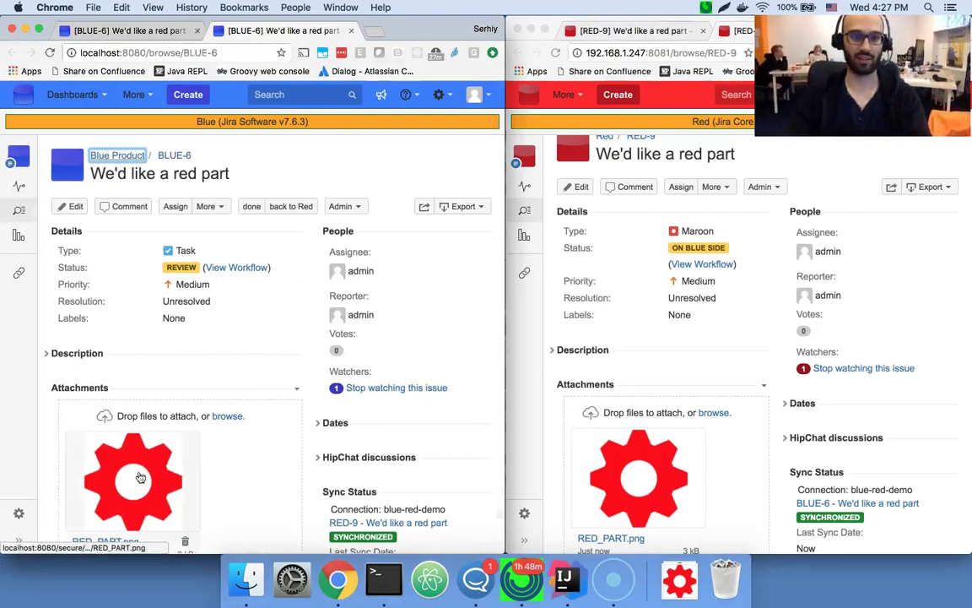
scroll(153, 461, down, 1)
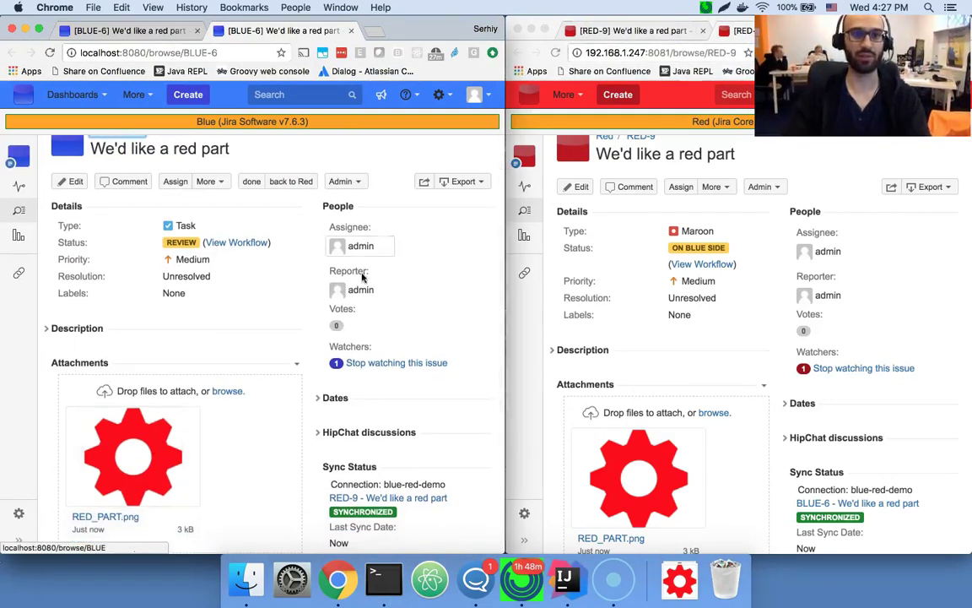
scroll(118, 422, down, 2)
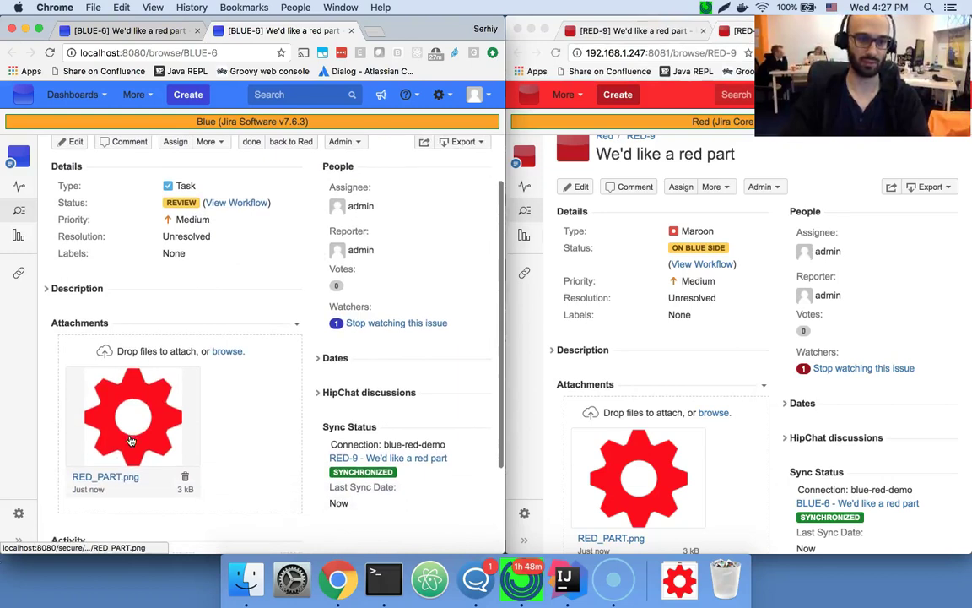
scroll(304, 278, up, 3)
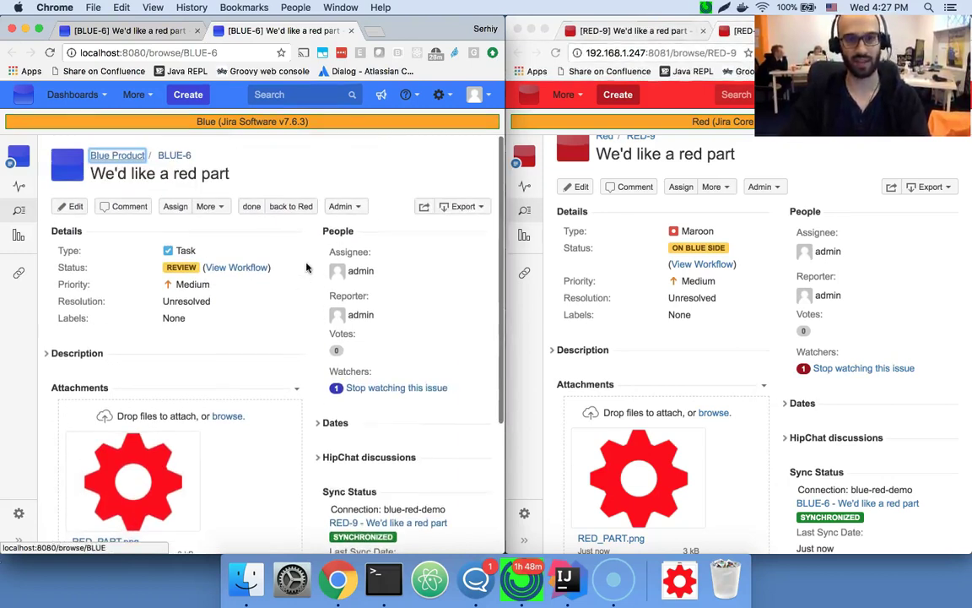
Step: Send BLUE-6 back to Red with the comment "I'd like it to be maroon." and check its status and sync status
click(300, 207)
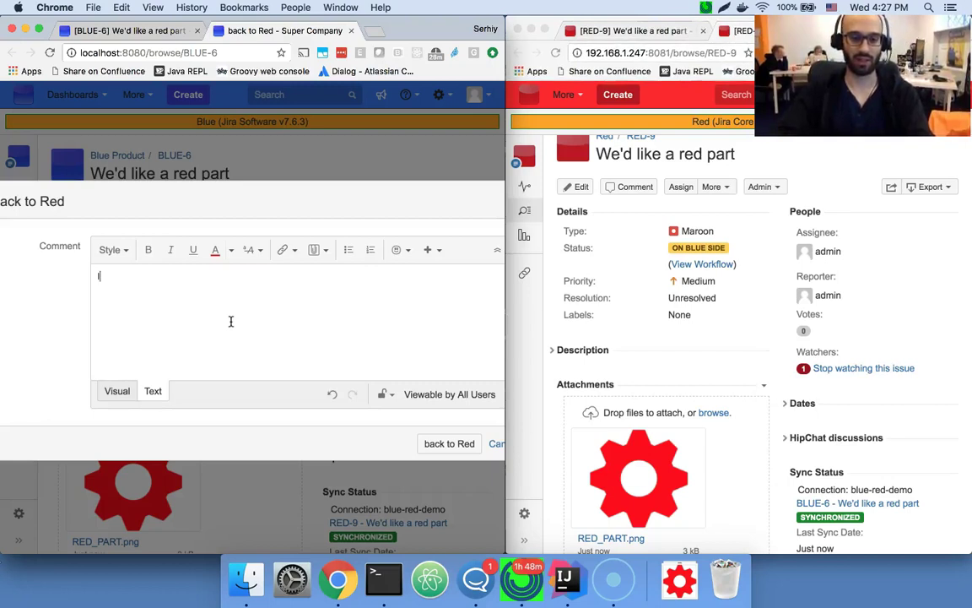
text(ike it to be maroon.)
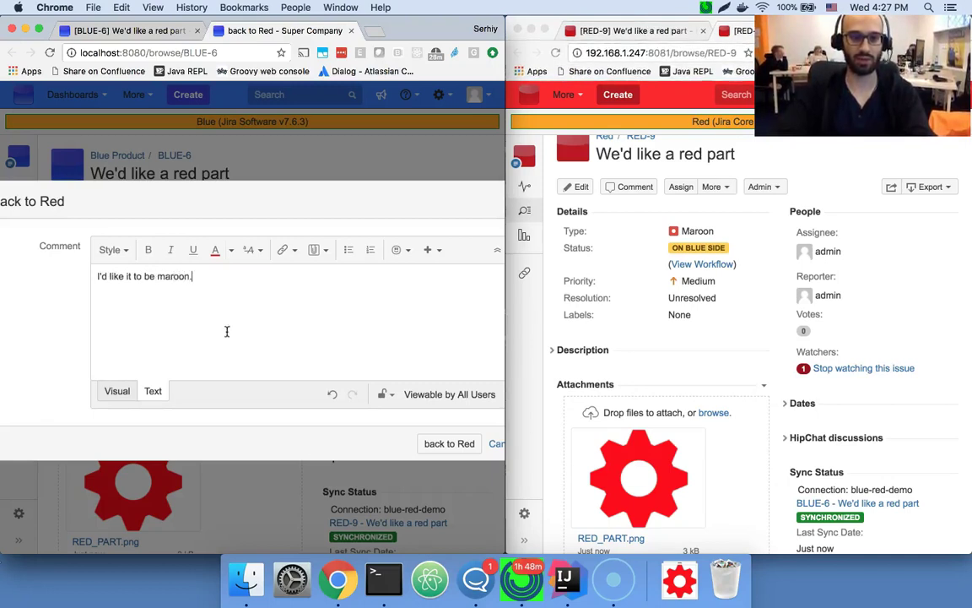
click(460, 443)
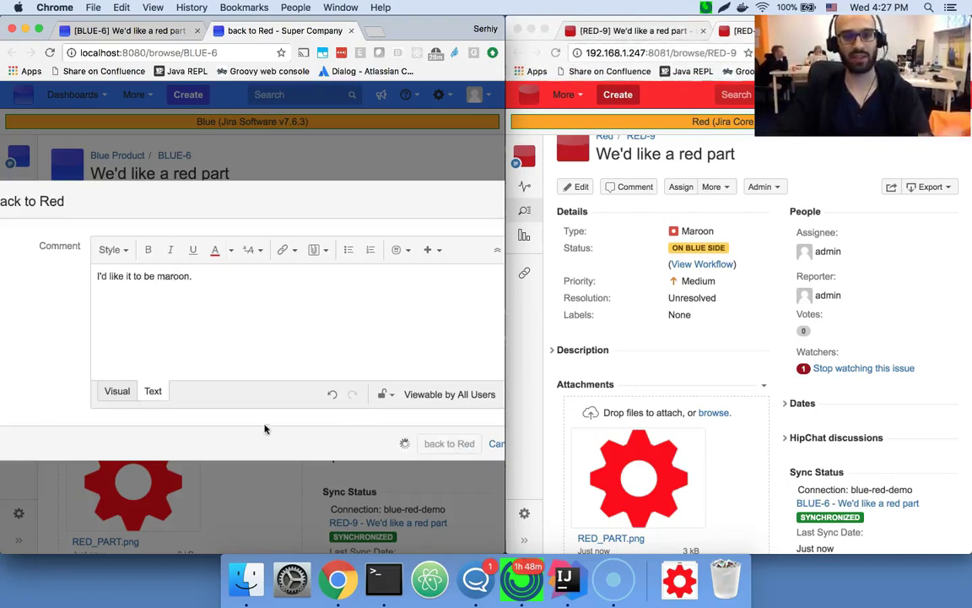
scroll(333, 402, down, 5)
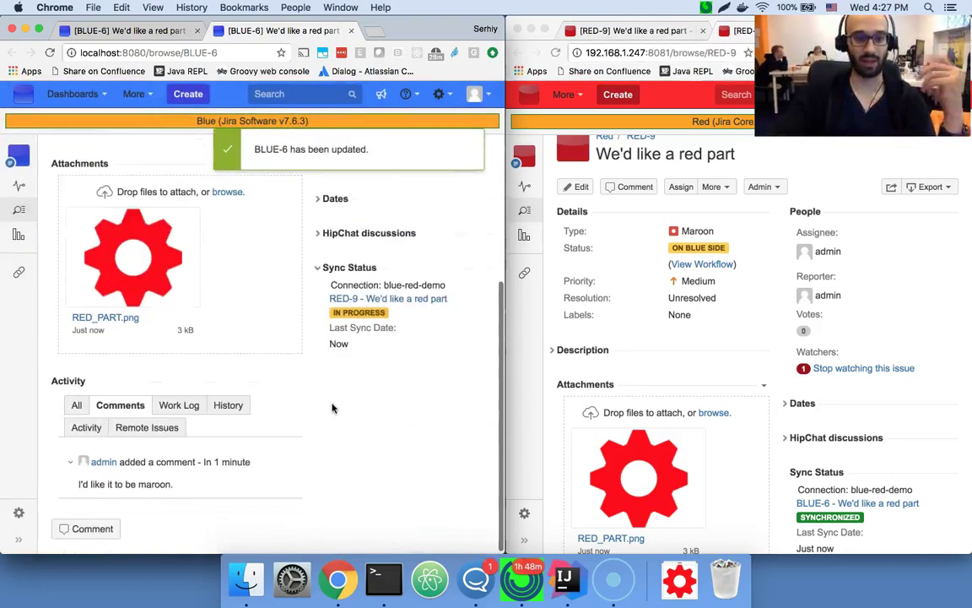
scroll(332, 467, up, 3)
scroll(332, 406, up, 2)
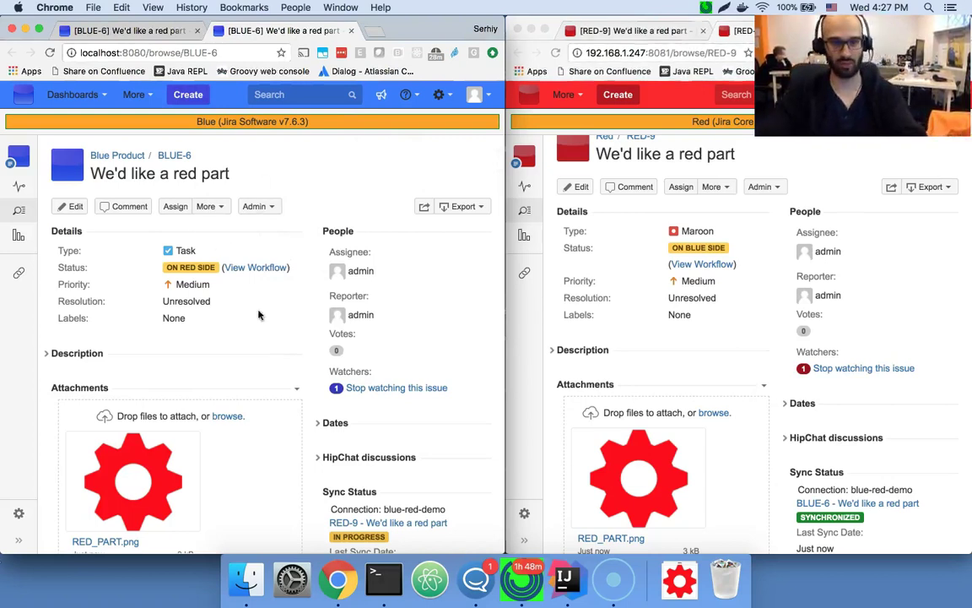
Step: Edit the maroon comment on BLUE-6 to add a second line, "It shouldn't be so bright.", and save it
scroll(268, 411, down, 5)
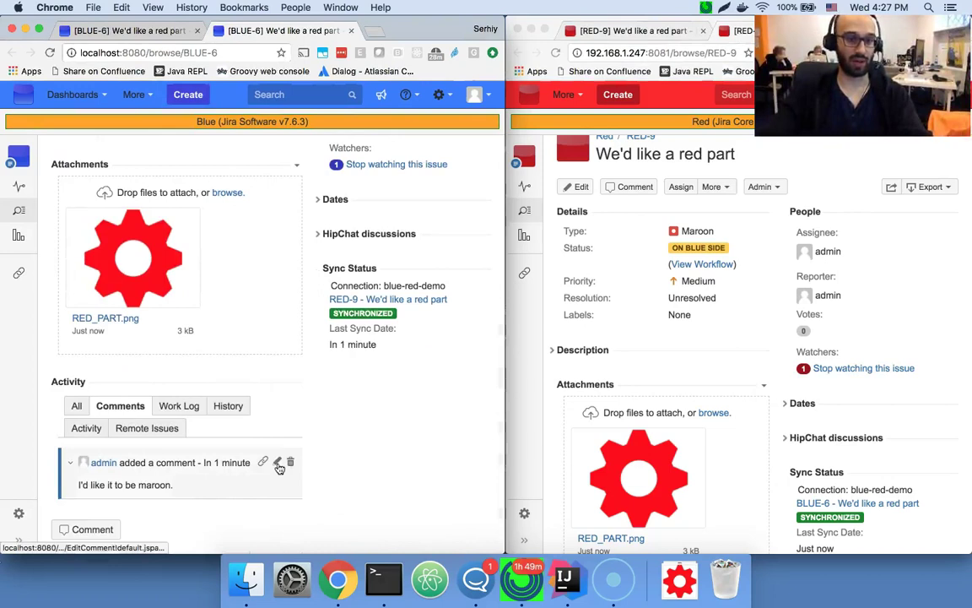
click(279, 468)
click(262, 331)
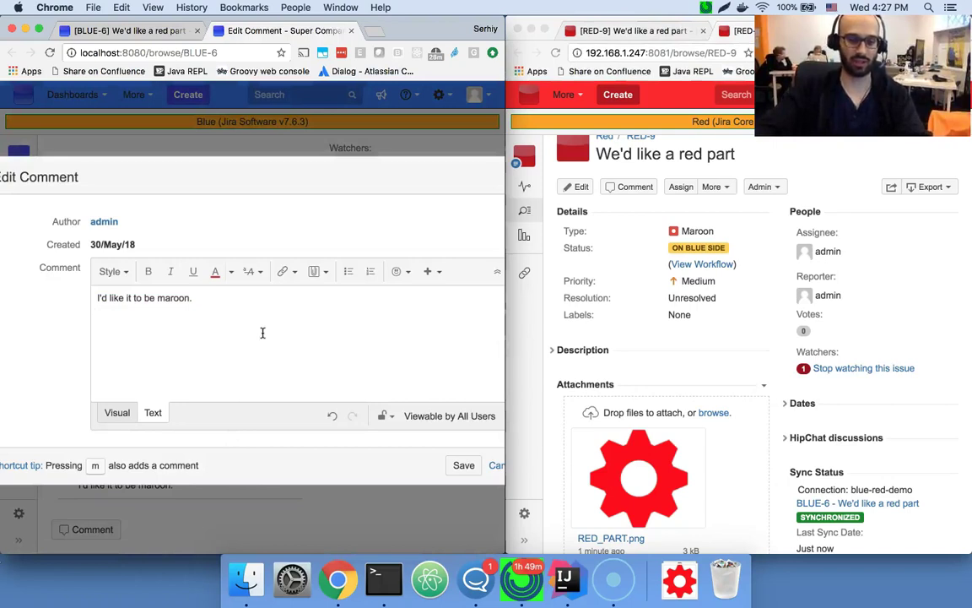
text(shouldn't be so brigh)
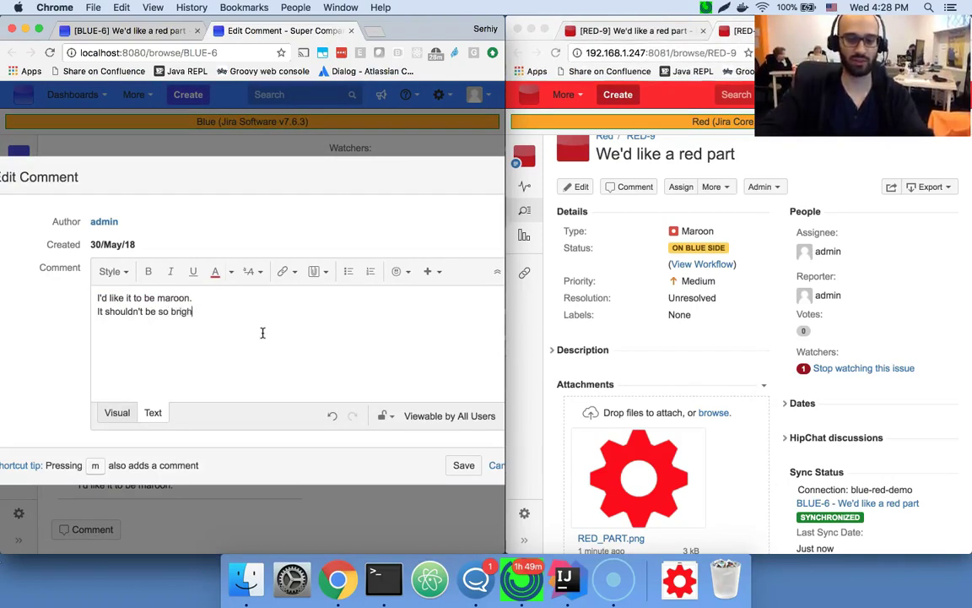
text(t.)
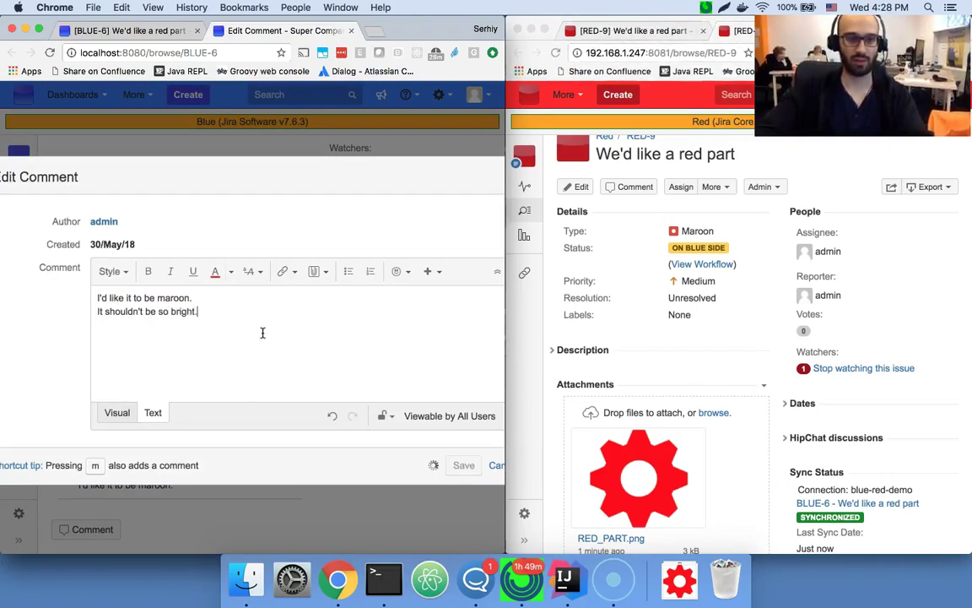
key(ctrl+alt+s)
scroll(259, 339, up, 5)
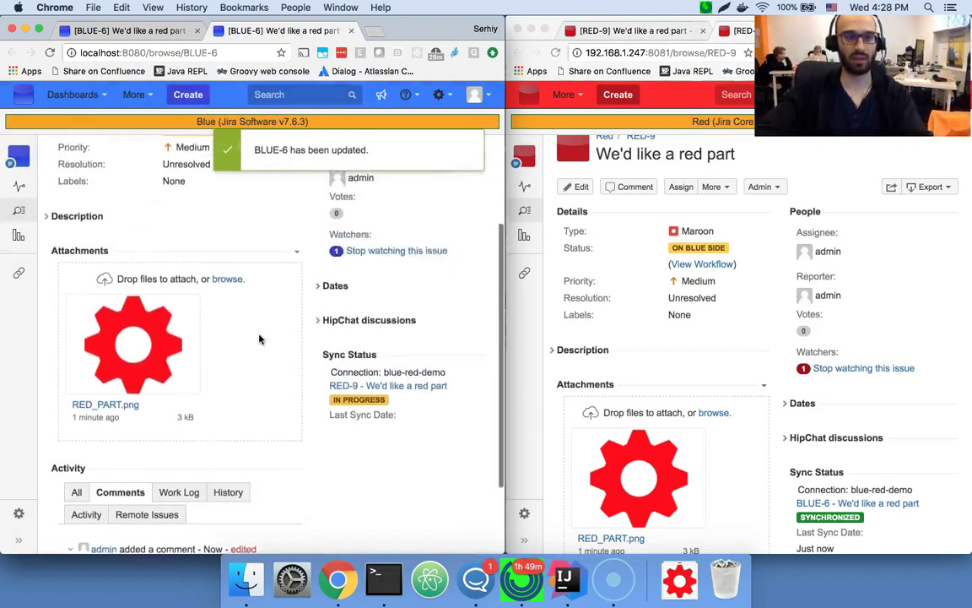
scroll(262, 321, down, 1)
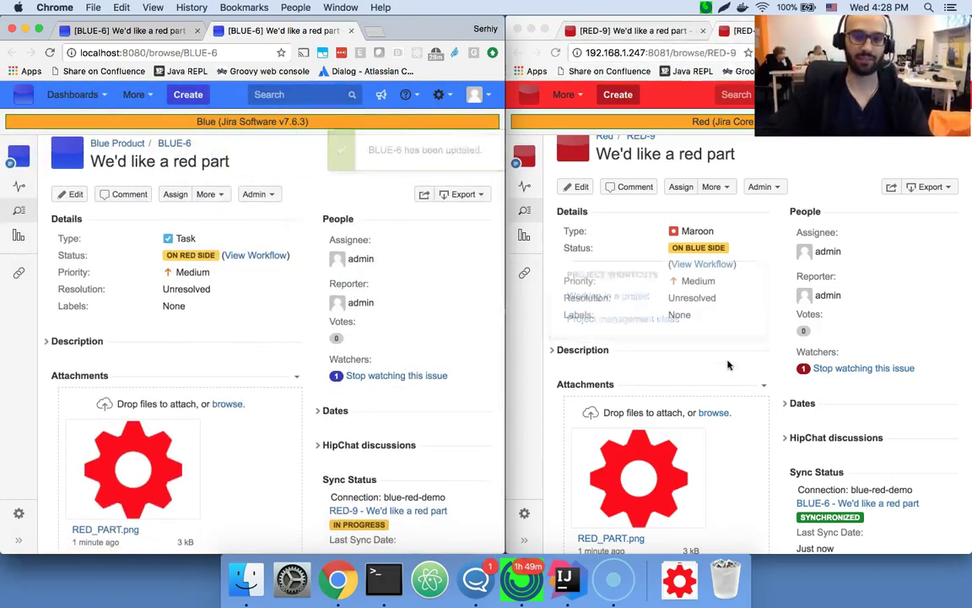
Step: Reload RED-9 and check its status, sync status and the comment synced from BLUE-6
click(773, 327)
key(super+r)
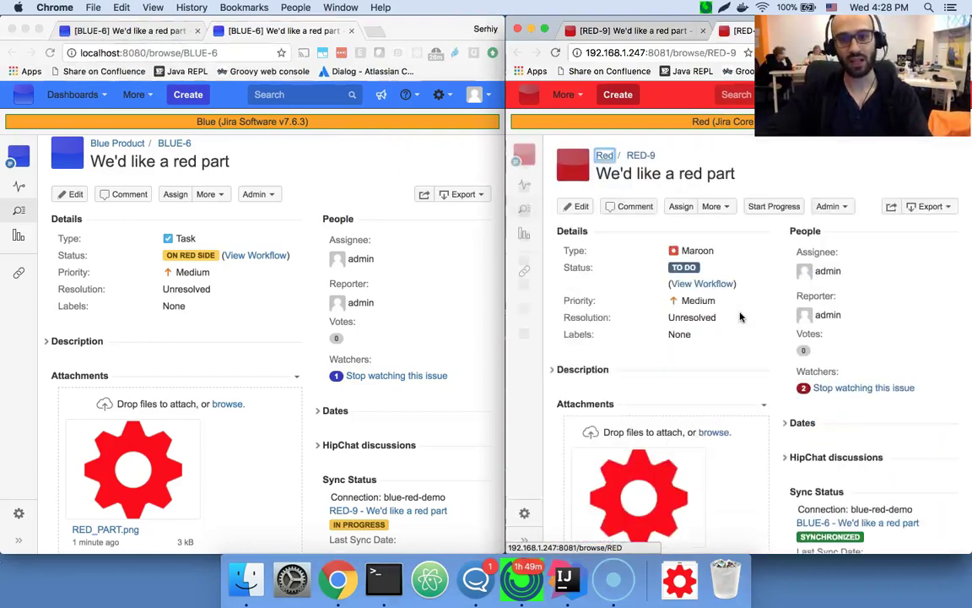
scroll(740, 321, down, 5)
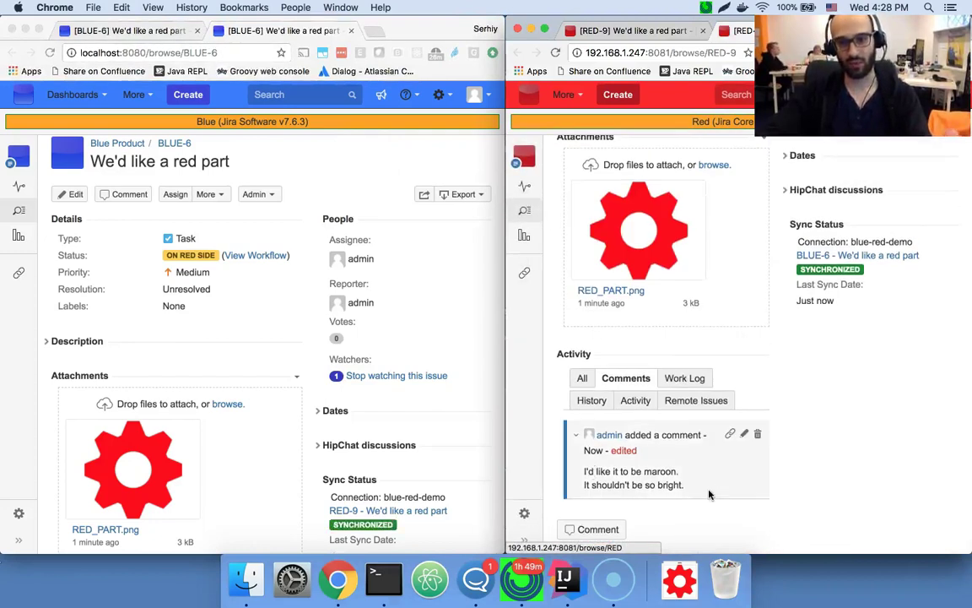
scroll(591, 469, up, 5)
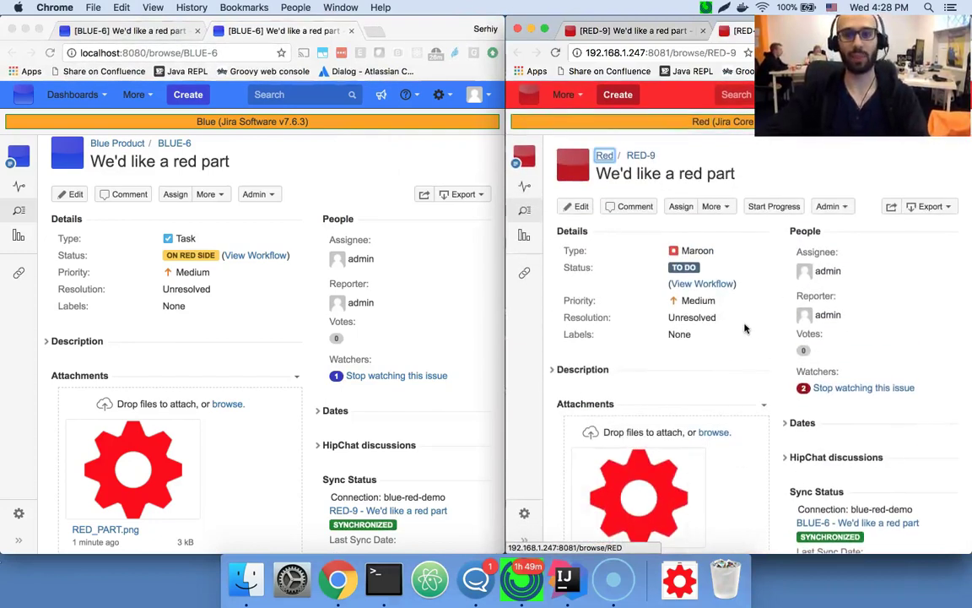
Step: Start progress on RED-9, then move it to review with MAROON_PART.png attached and no comment
click(783, 206)
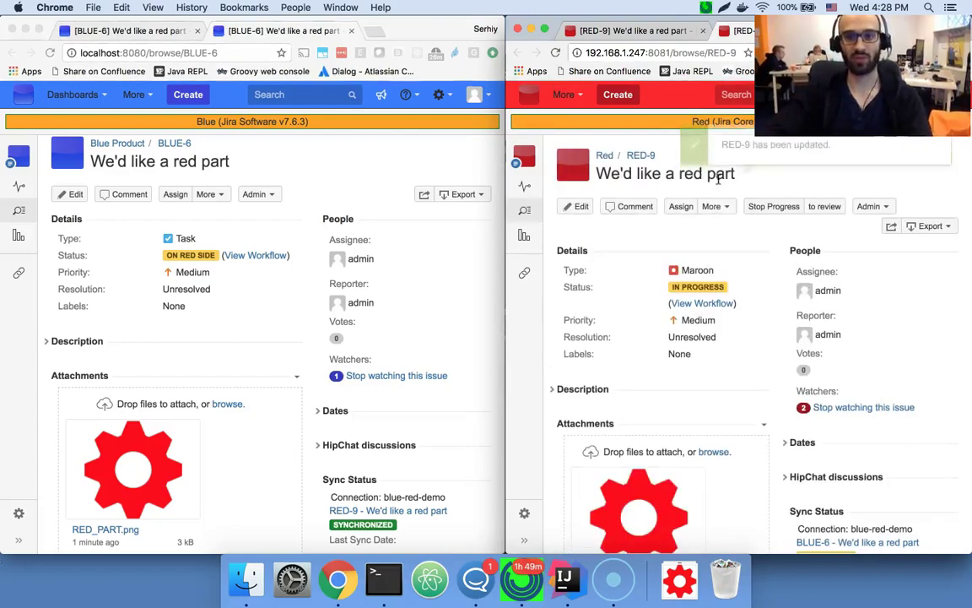
click(824, 207)
click(793, 219)
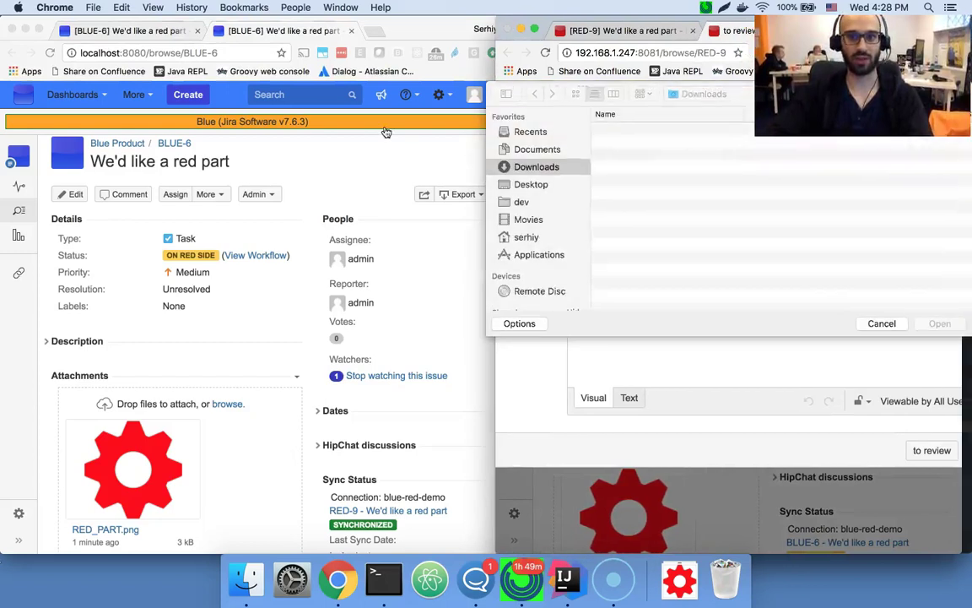
double_click(622, 145)
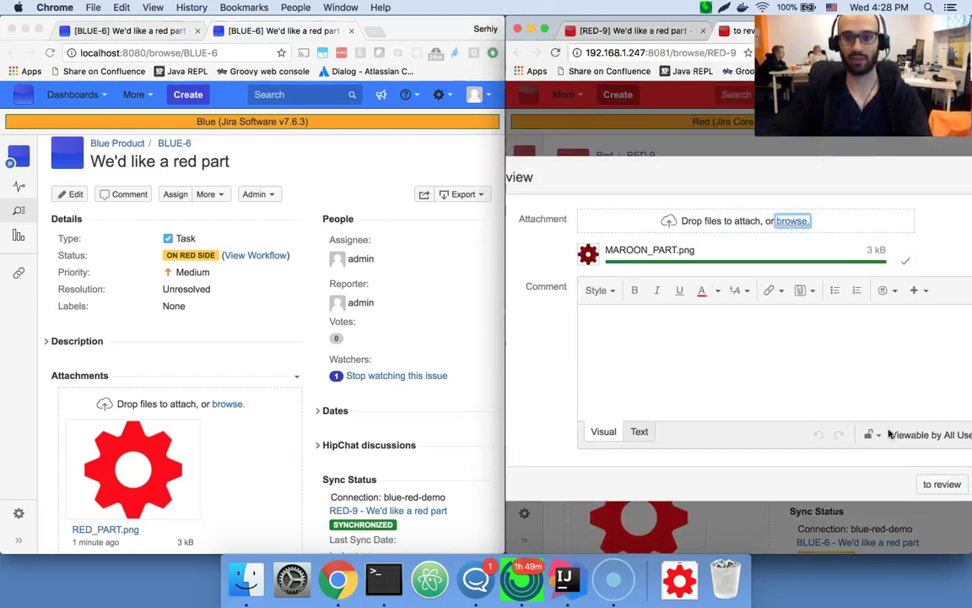
click(935, 484)
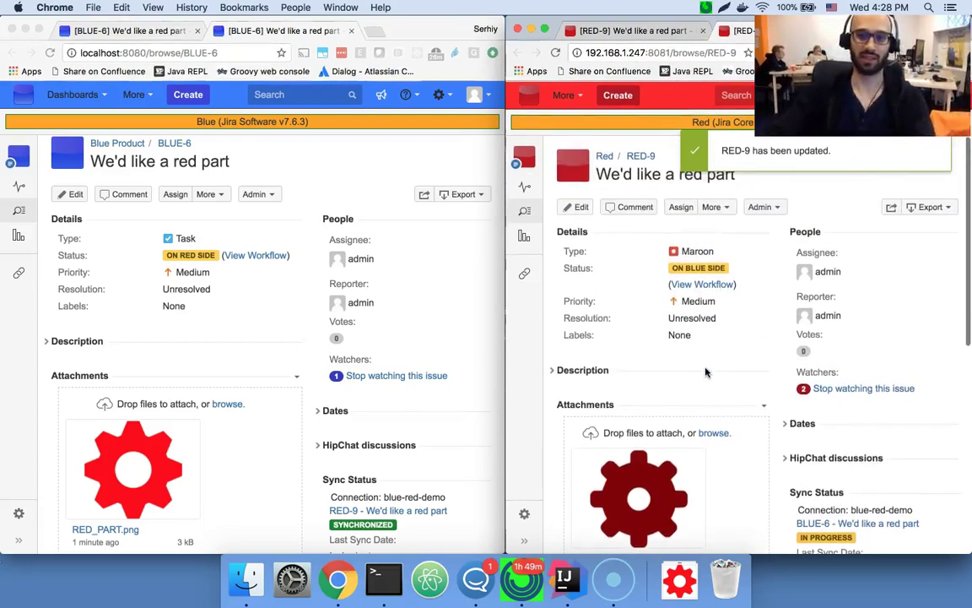
scroll(688, 358, down, 1)
scroll(806, 390, down, 5)
scroll(807, 389, down, 4)
scroll(807, 390, up, 8)
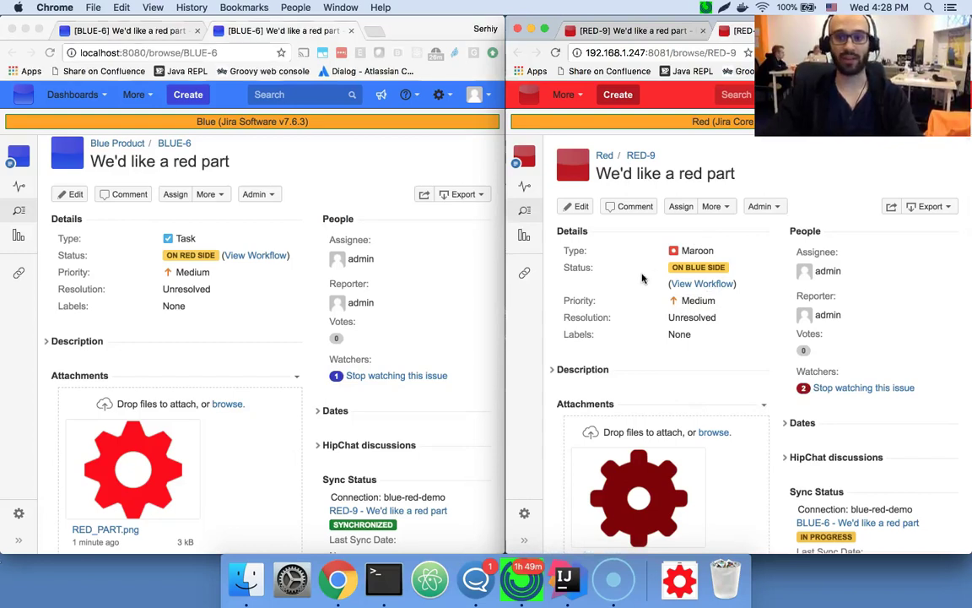
Step: Reload BLUE-6 until its sync completes, then check its status and newly synced attachment
click(308, 349)
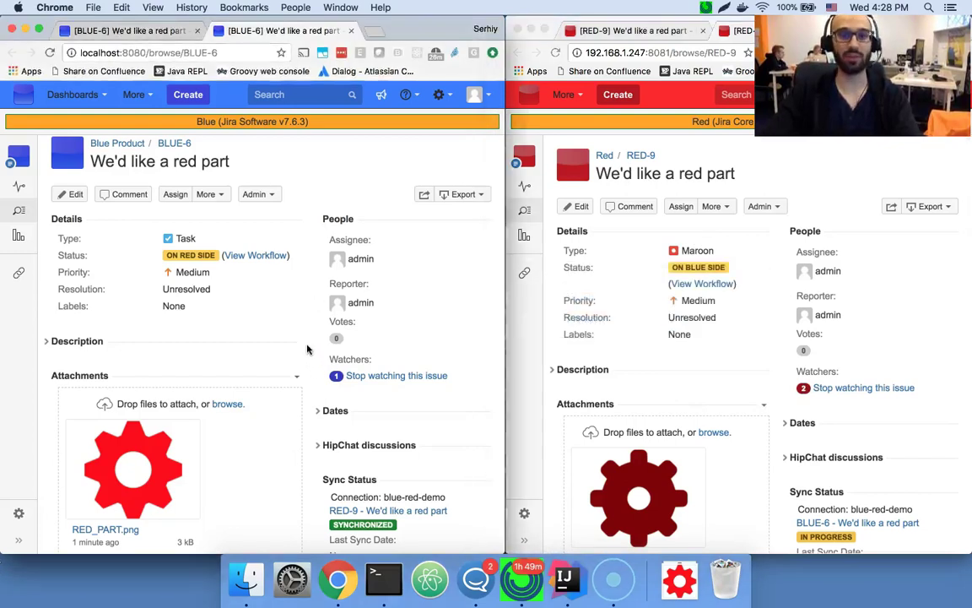
key(super+r)
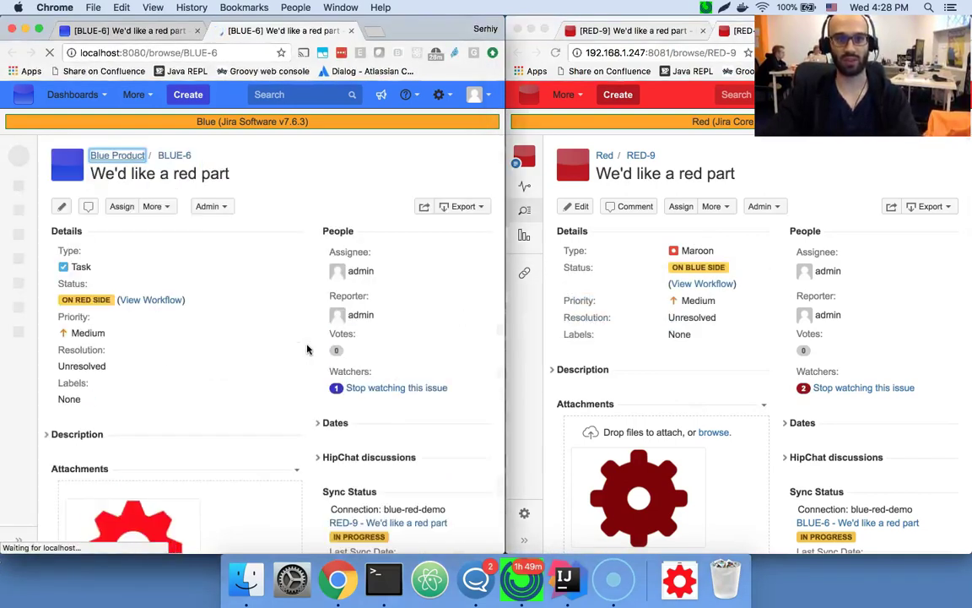
key(super+r)
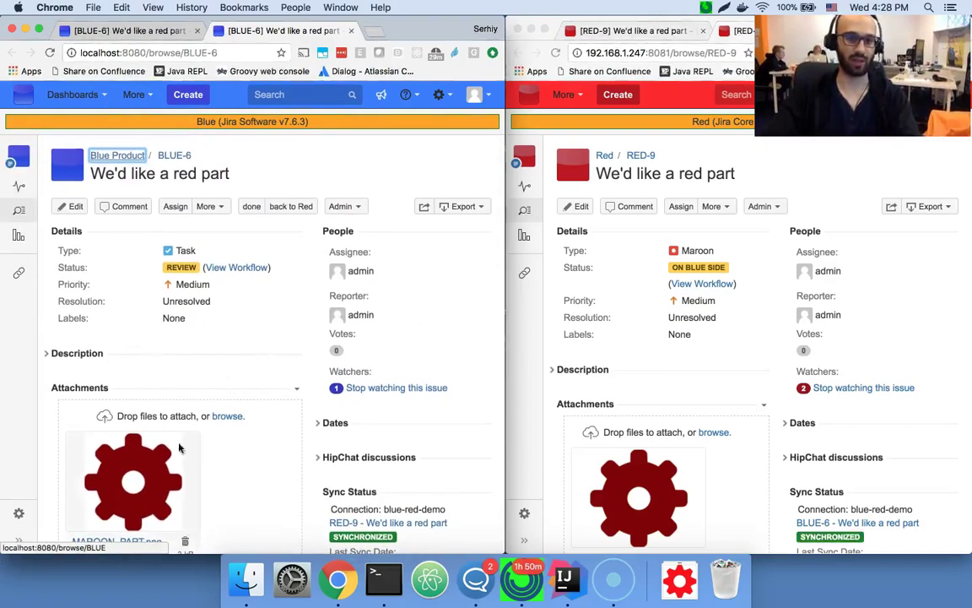
scroll(186, 295, down, 1)
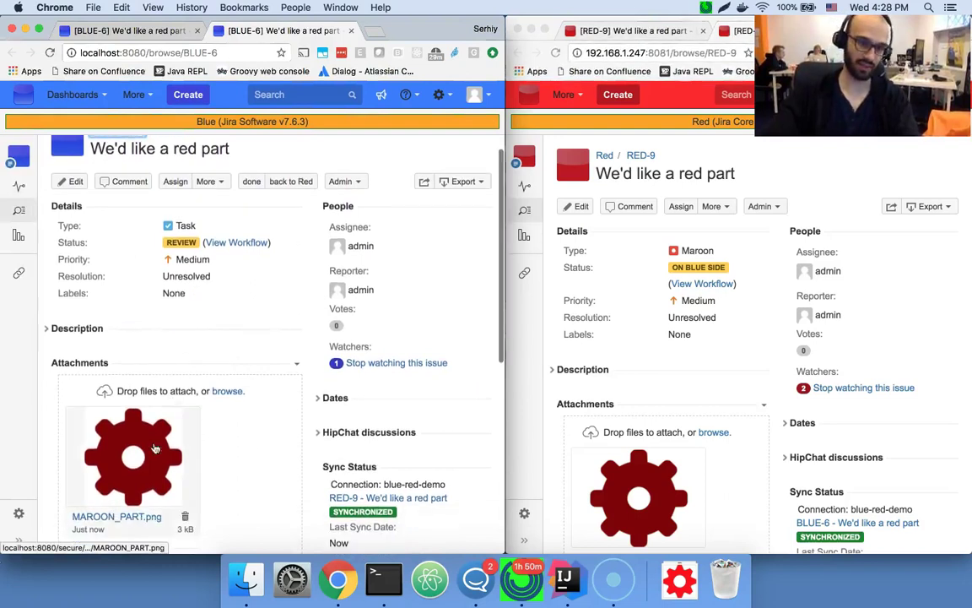
scroll(213, 312, up, 1)
Step: Transition BLUE-6 to done and check its status and sync status
click(252, 206)
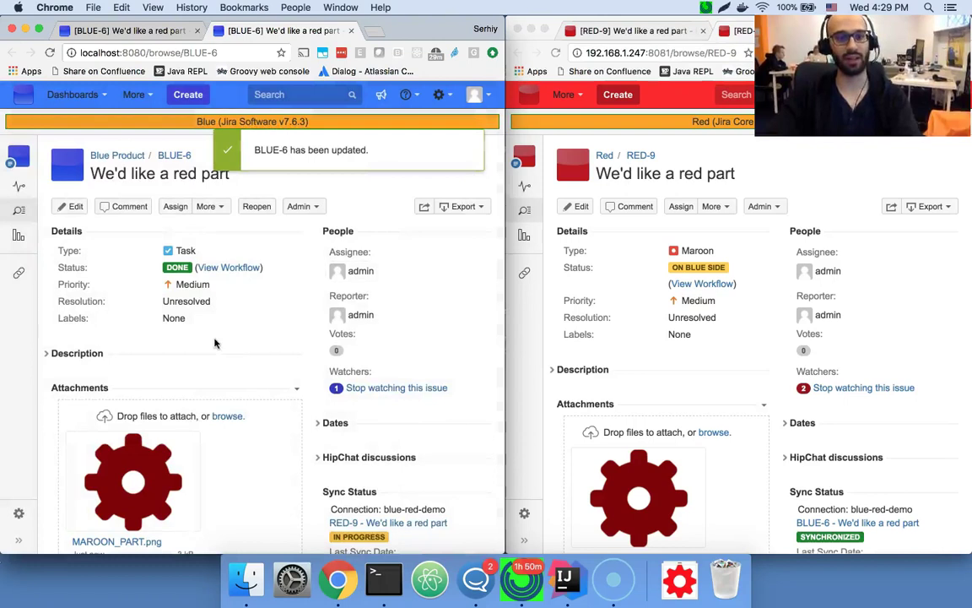
scroll(173, 299, down, 1)
scroll(173, 279, up, 1)
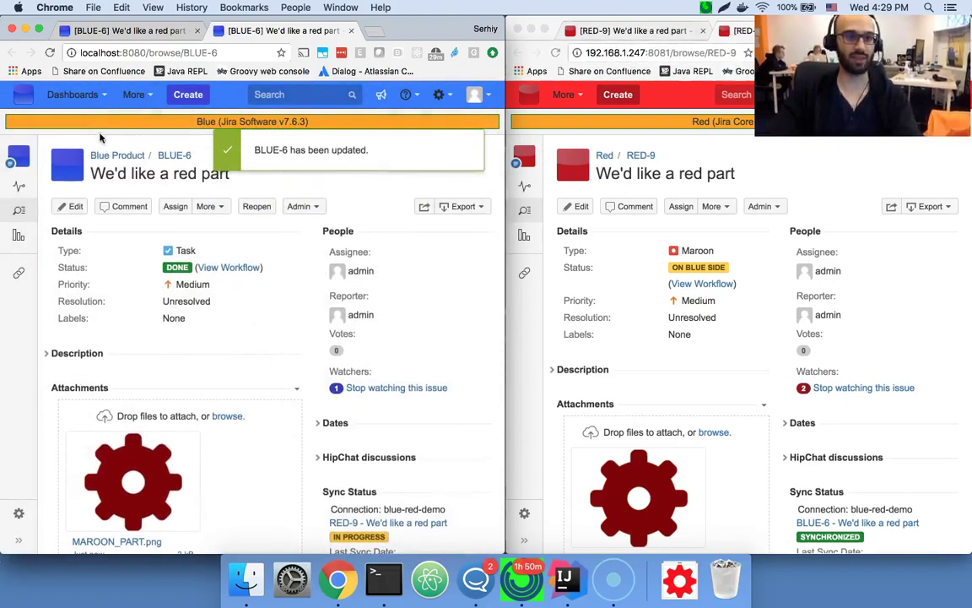
scroll(160, 414, down, 1)
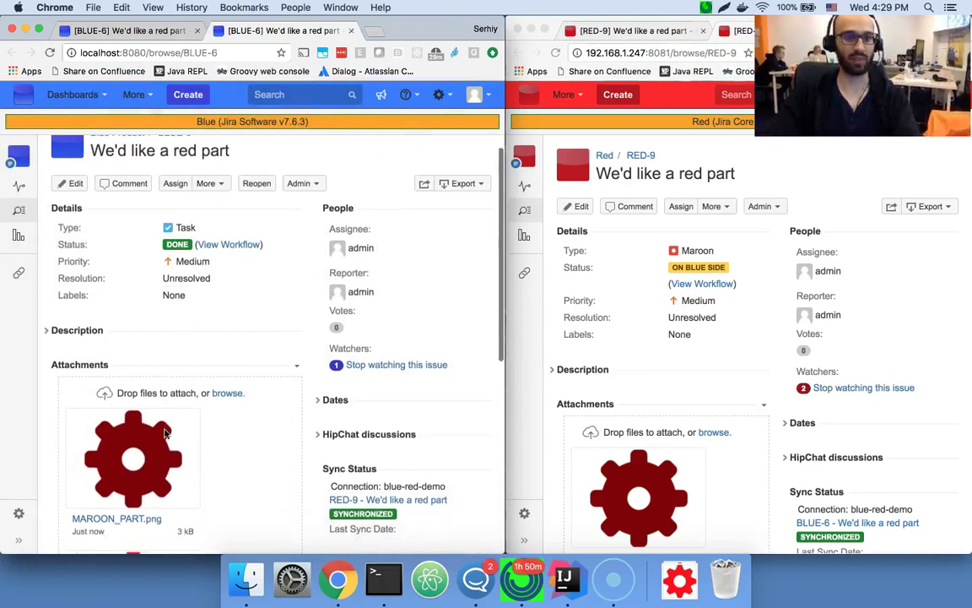
scroll(174, 404, up, 1)
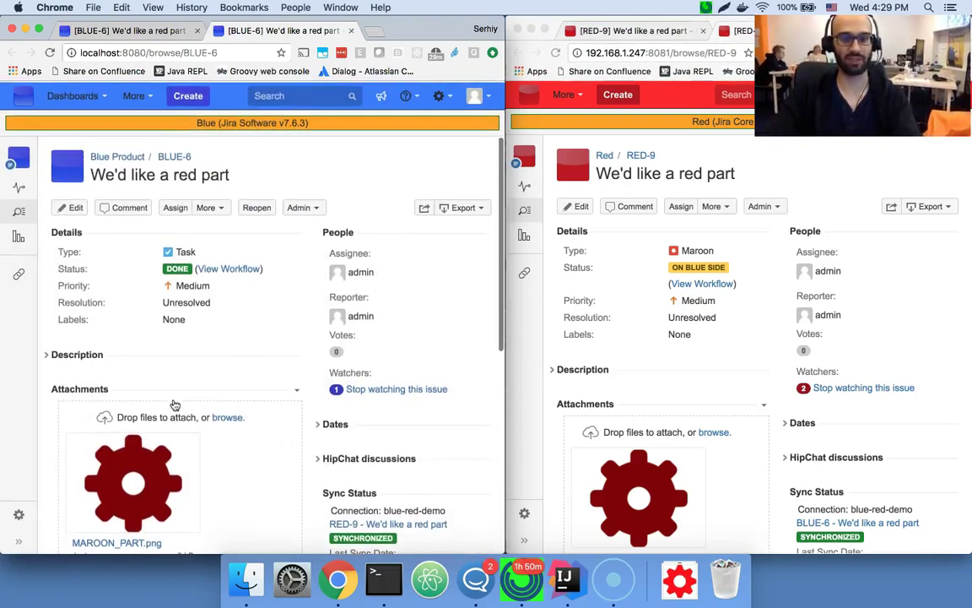
Step: Reload RED-9 and compare its status, resolution, attachments and sync status with BLUE-6
click(678, 362)
key(super+r)
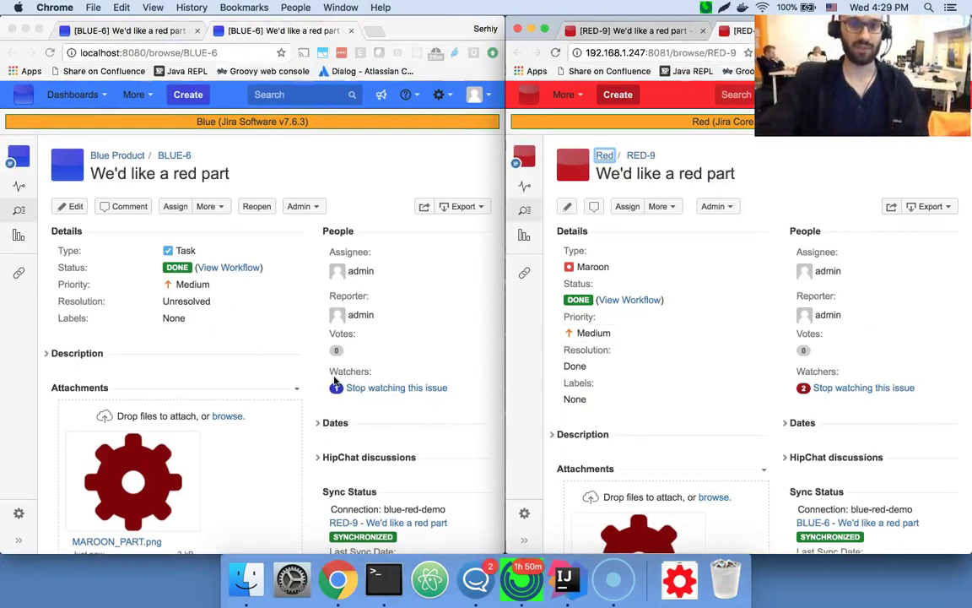
scroll(335, 376, down, 3)
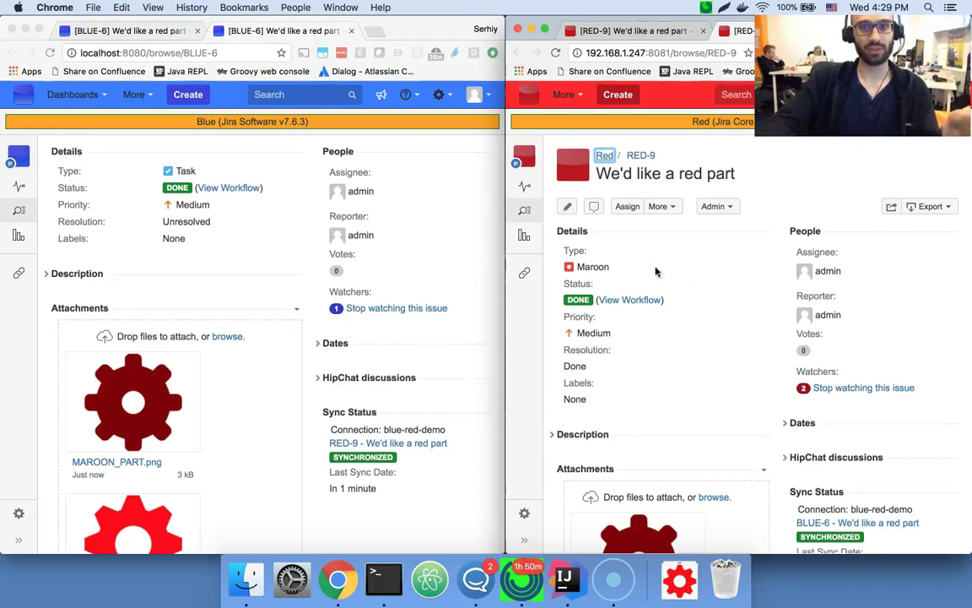
click(707, 297)
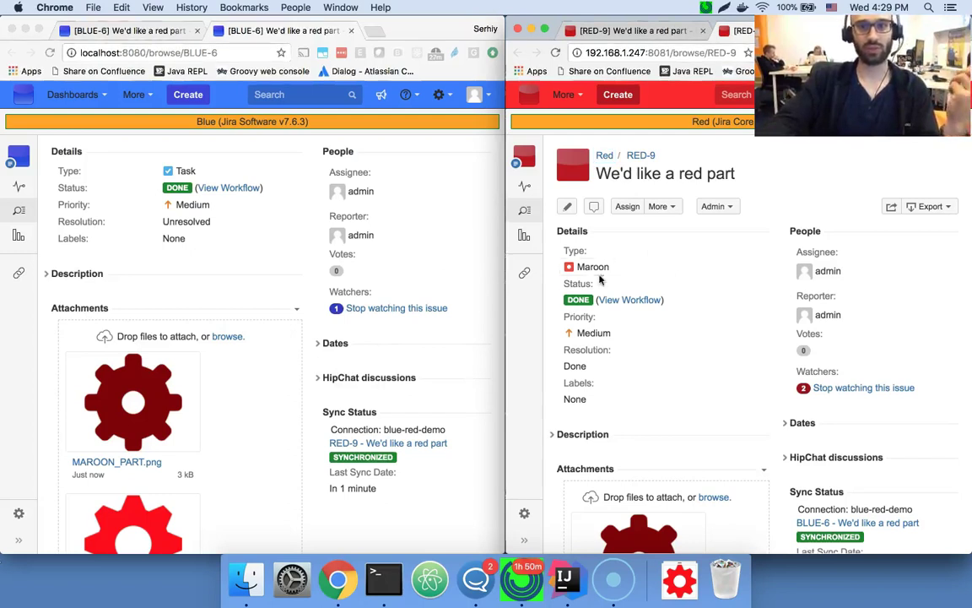
scroll(364, 352, up, 2)
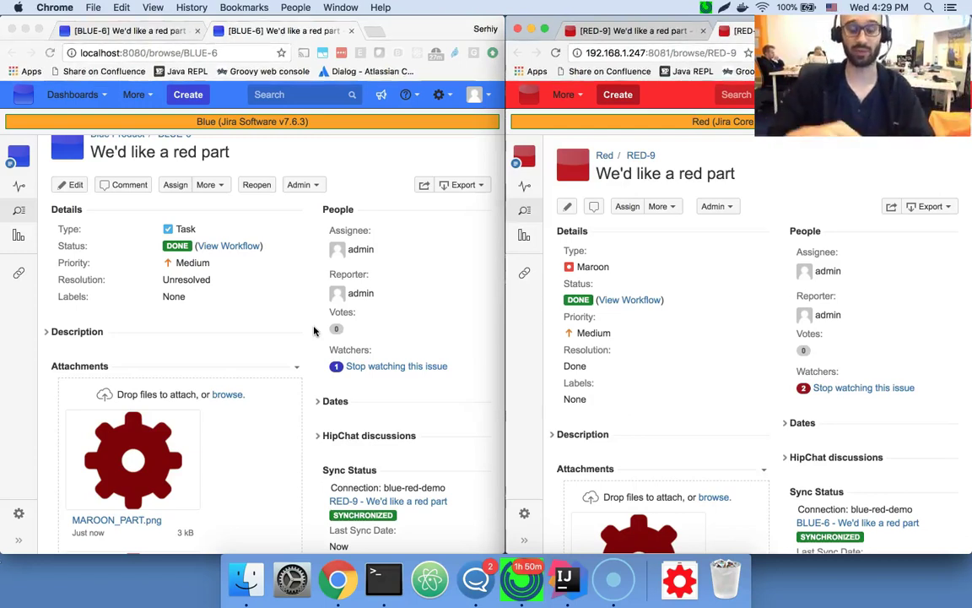
scroll(301, 347, down, 1)
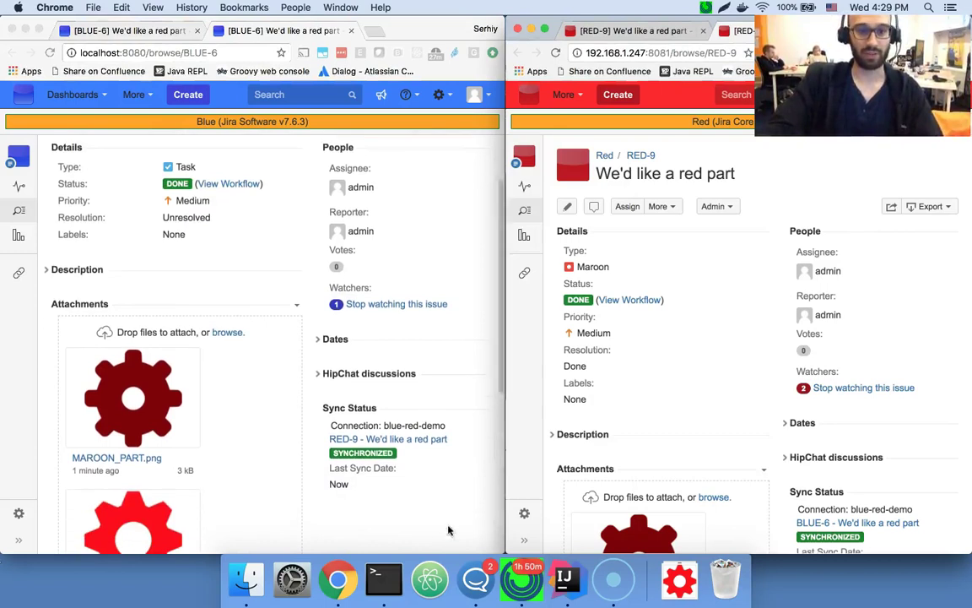
scroll(781, 375, down, 1)
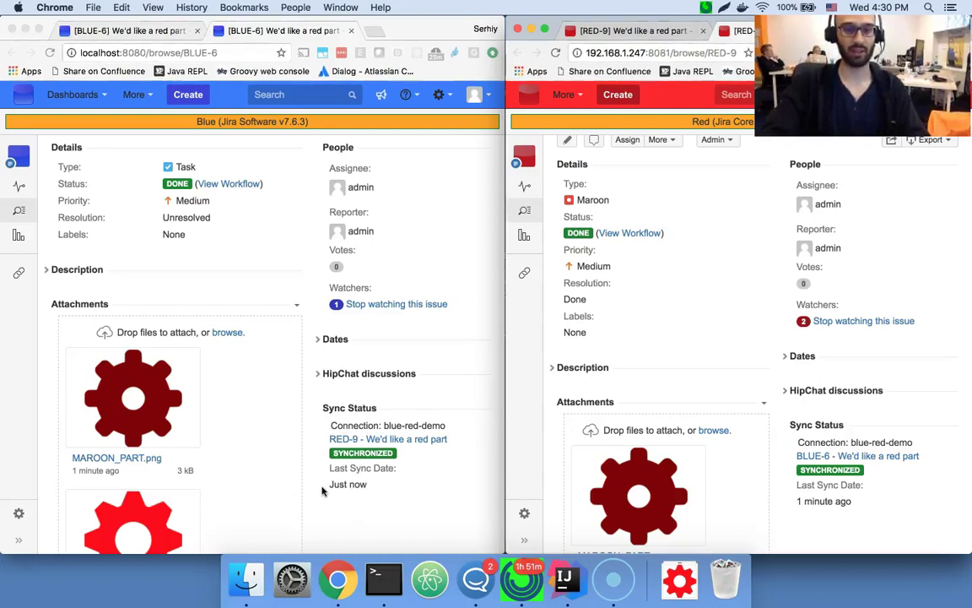
Step: Return to the Blue project's all-issues list in the other browser tab
click(391, 488)
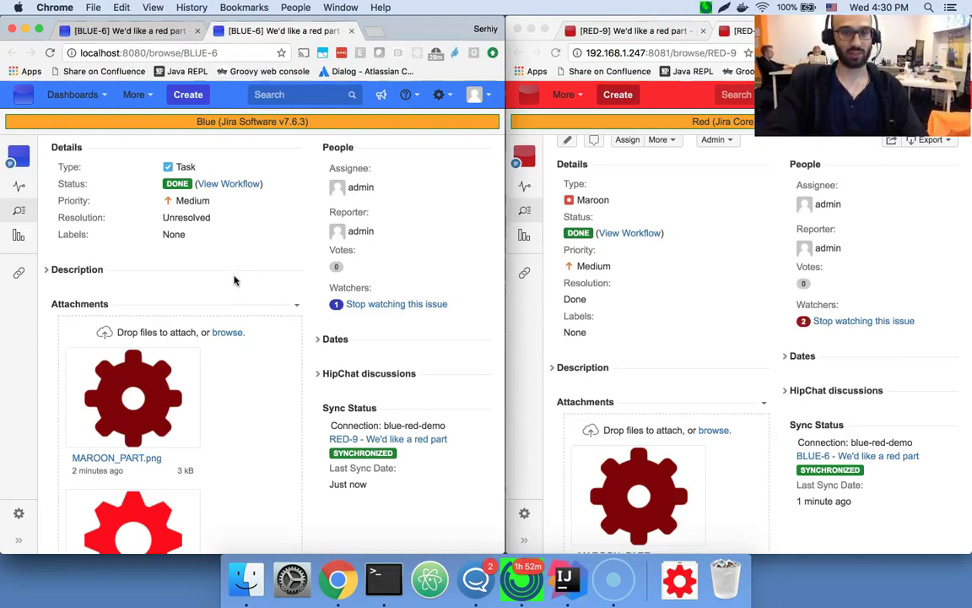
click(135, 32)
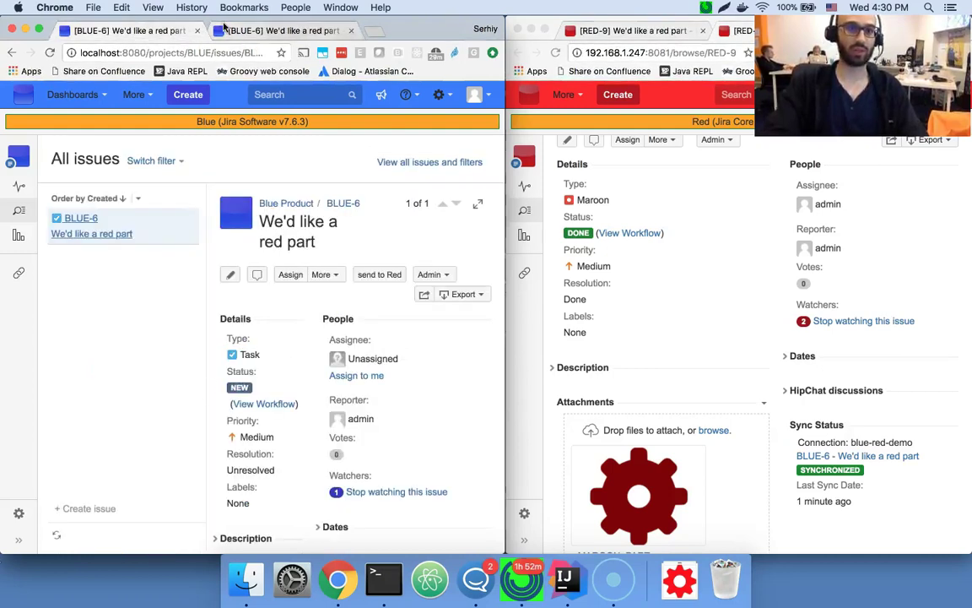
Step: Open the Exalate connections administration page in the Blue instance
click(279, 31)
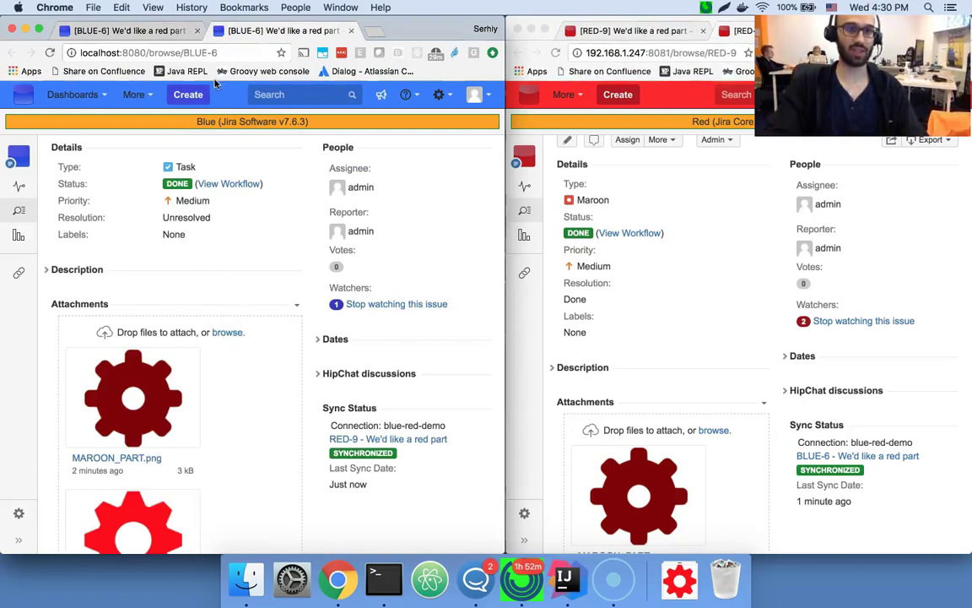
click(159, 32)
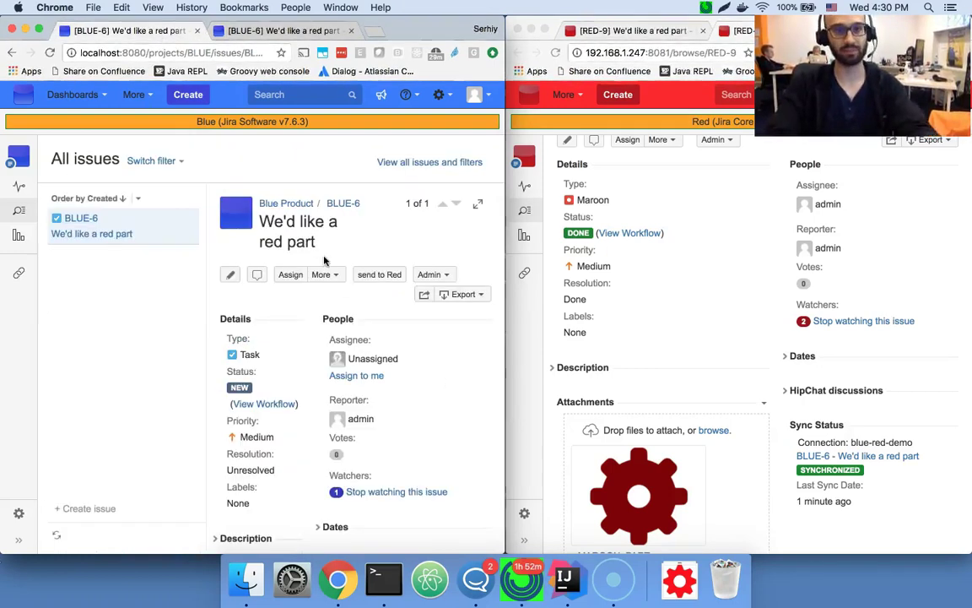
key(period)
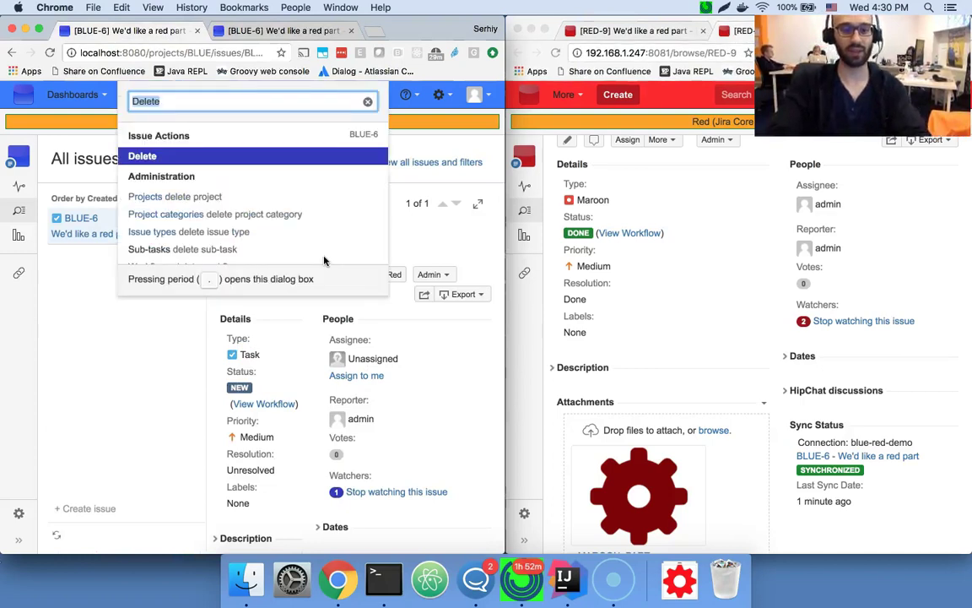
text(conn)
key(Down)
key(Return)
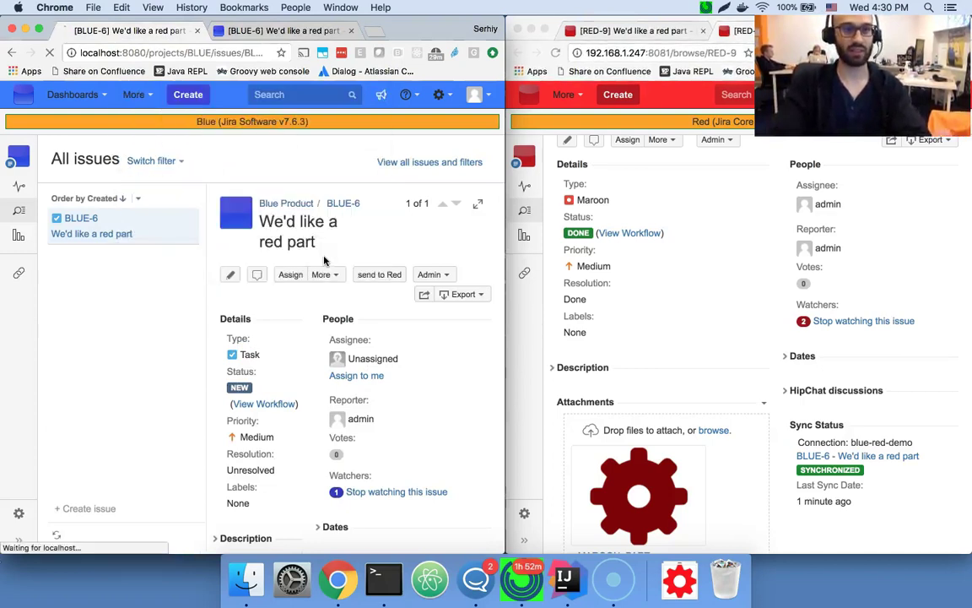
scroll(282, 365, right, 2)
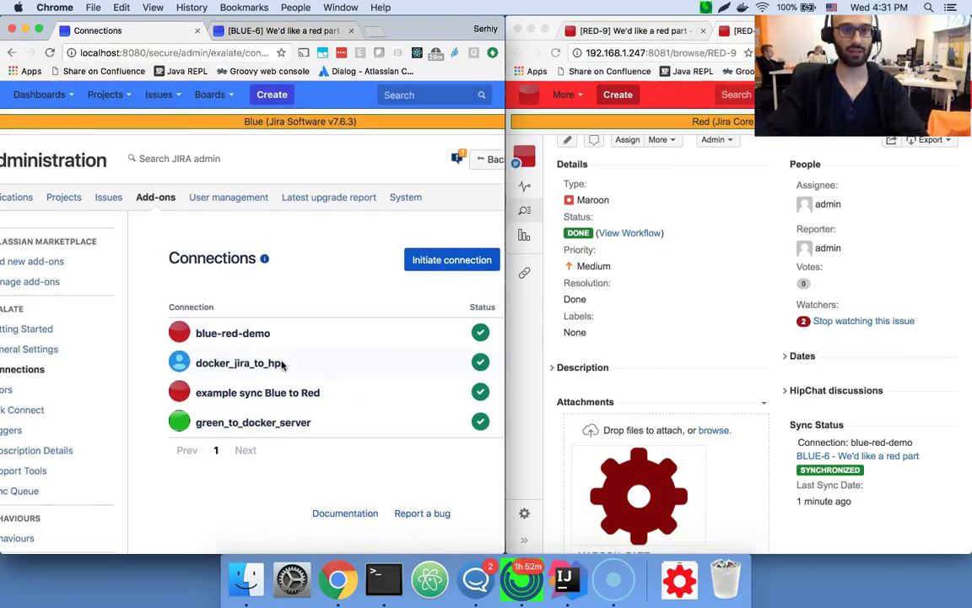
scroll(283, 365, right, 5)
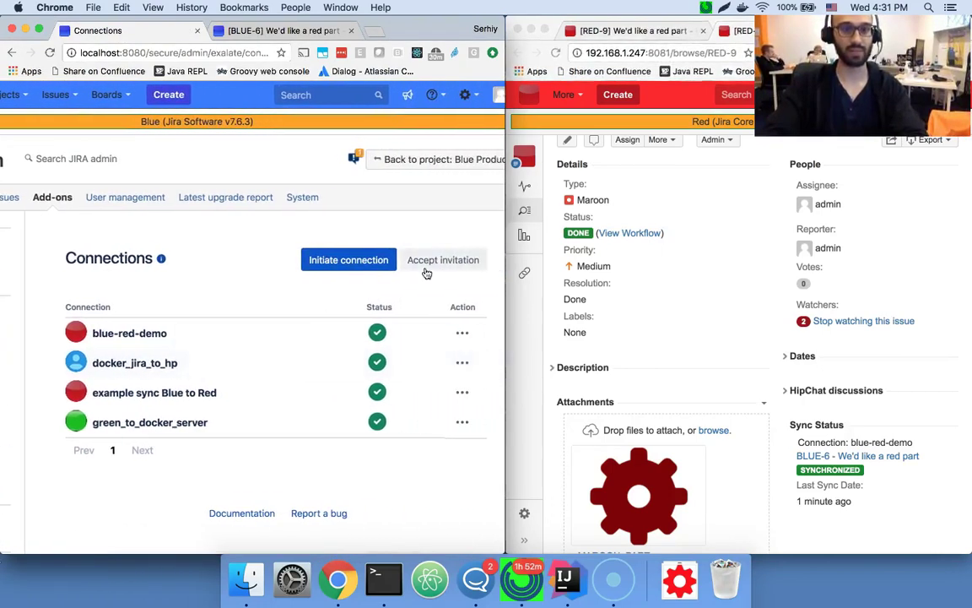
Step: Initiate a new connection of the type for another instance which is accessible from your side
click(348, 260)
scroll(320, 358, down, 3)
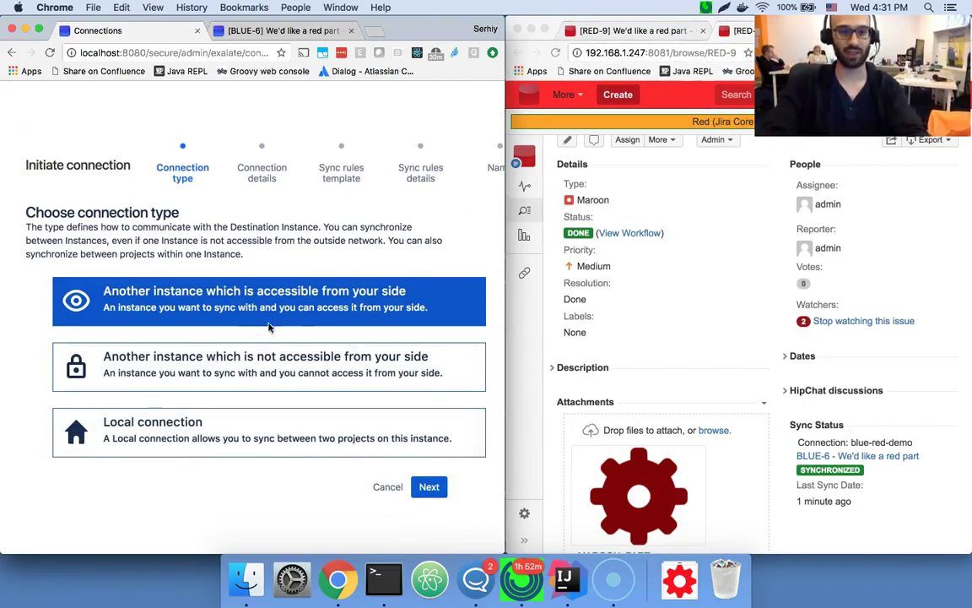
click(443, 488)
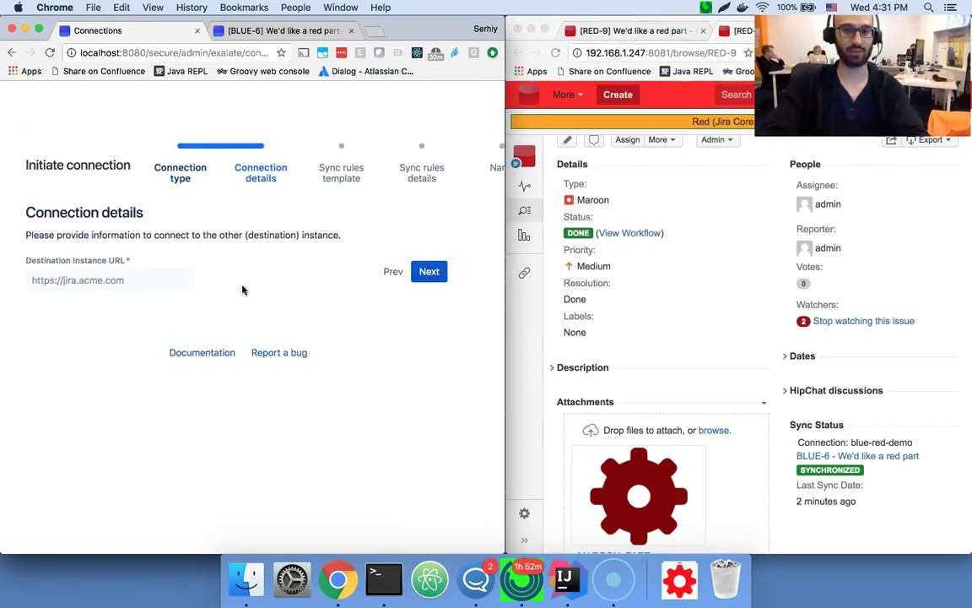
click(666, 52)
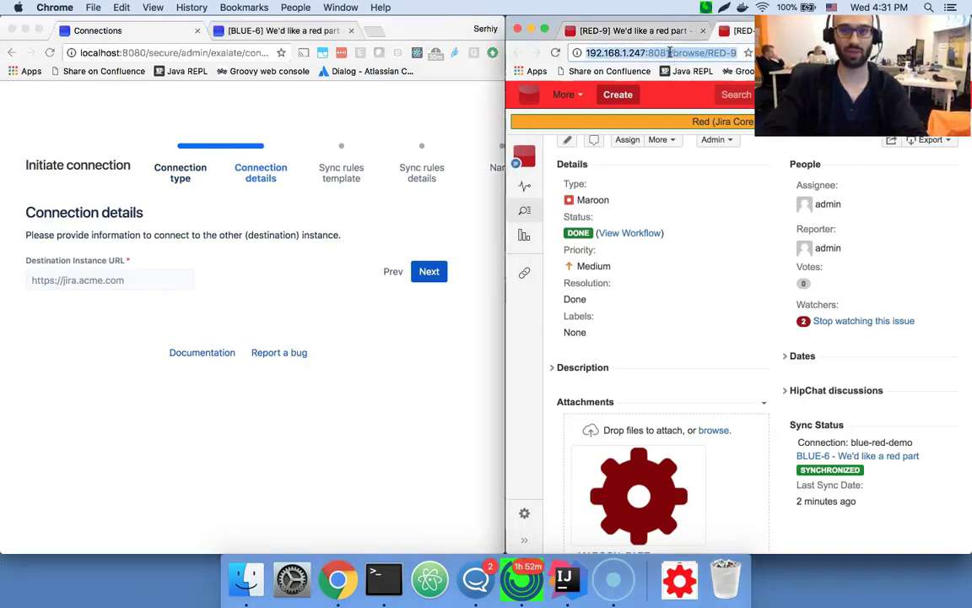
drag(669, 53, 462, 72)
key(super+c)
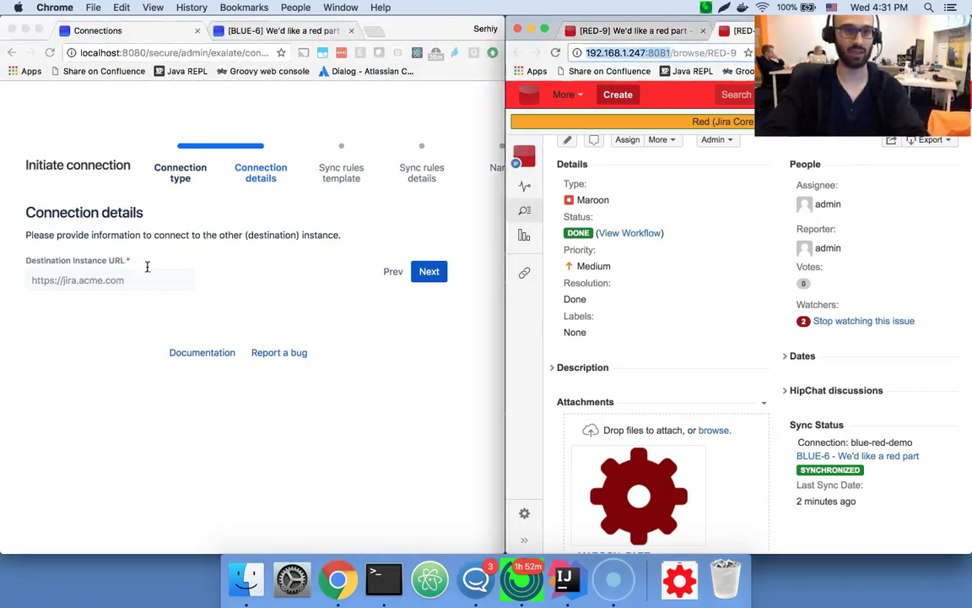
click(143, 279)
click(127, 281)
key(super+v)
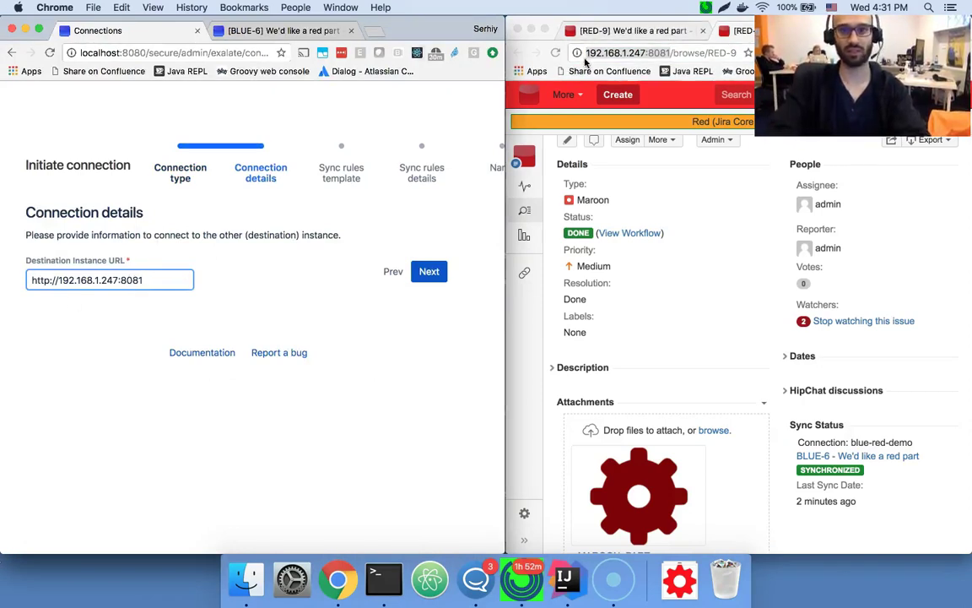
click(428, 271)
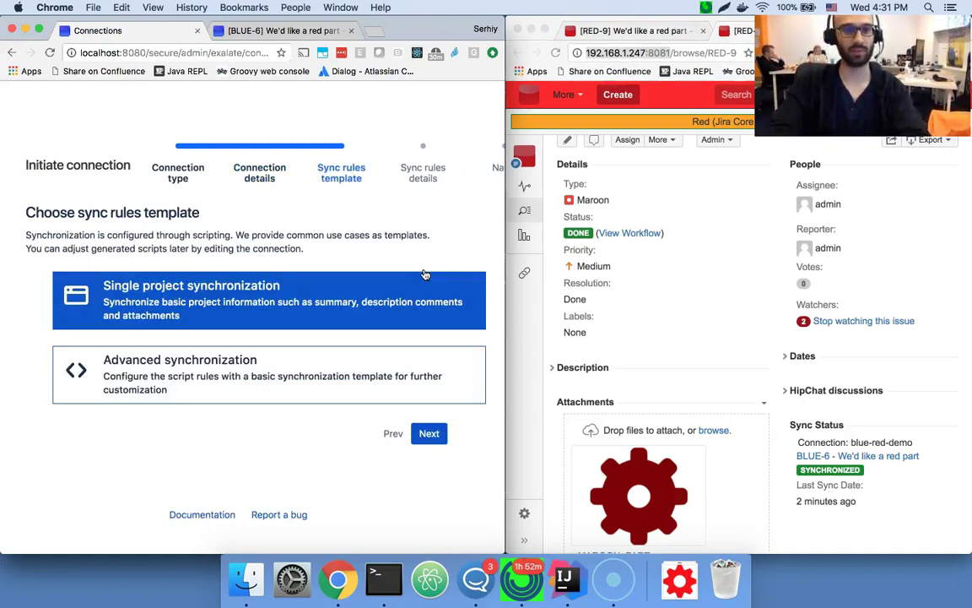
Step: Use the Single project synchronization template and set Blue Test (TEST) as the local project for new issues
click(430, 434)
click(184, 326)
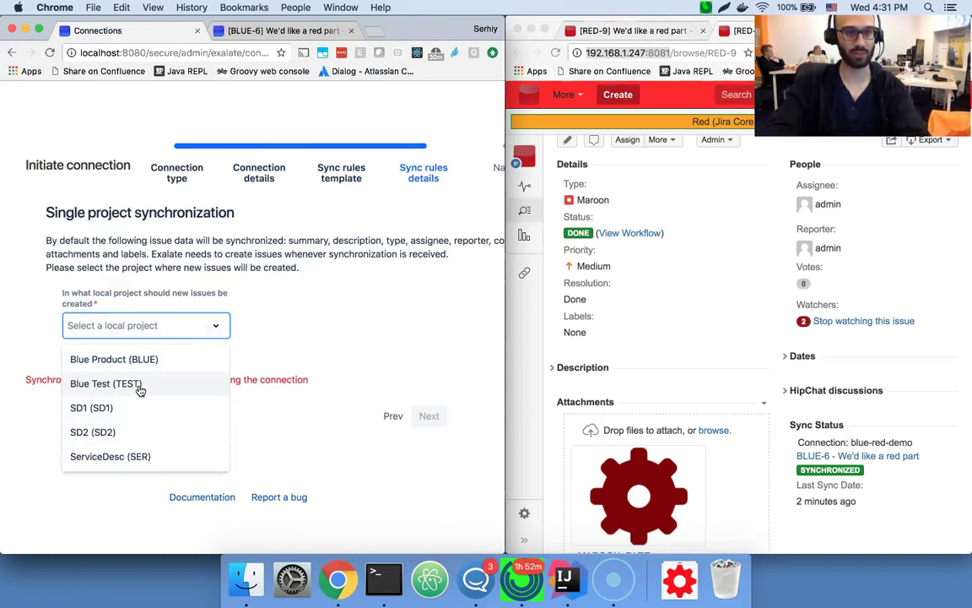
click(140, 390)
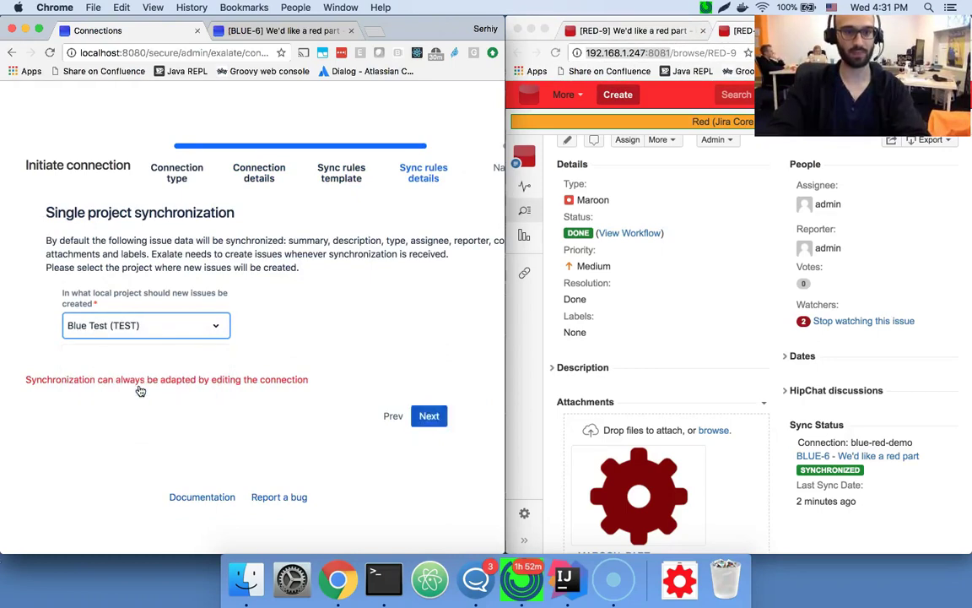
click(430, 417)
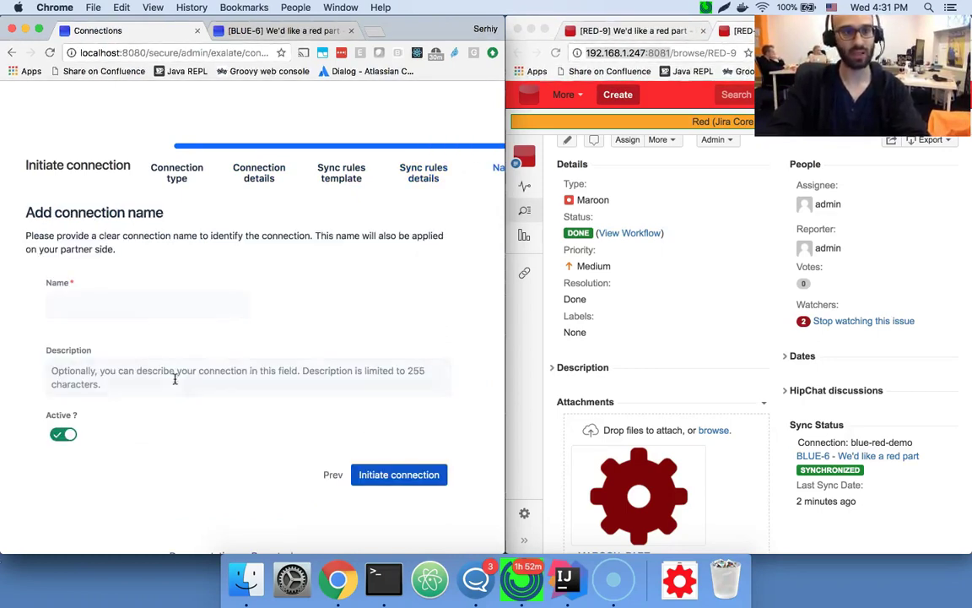
Step: Name the connection "Blue Test to Red Test" and initiate it
click(136, 305)
text(Blue Test)
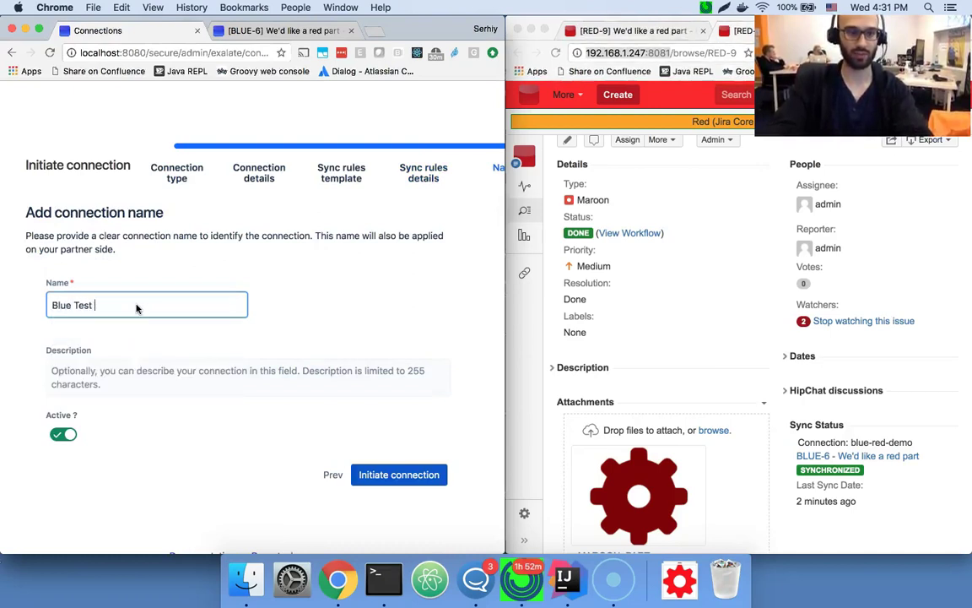
text( ro)
key(BackSpace)
text(to Red Test)
click(367, 474)
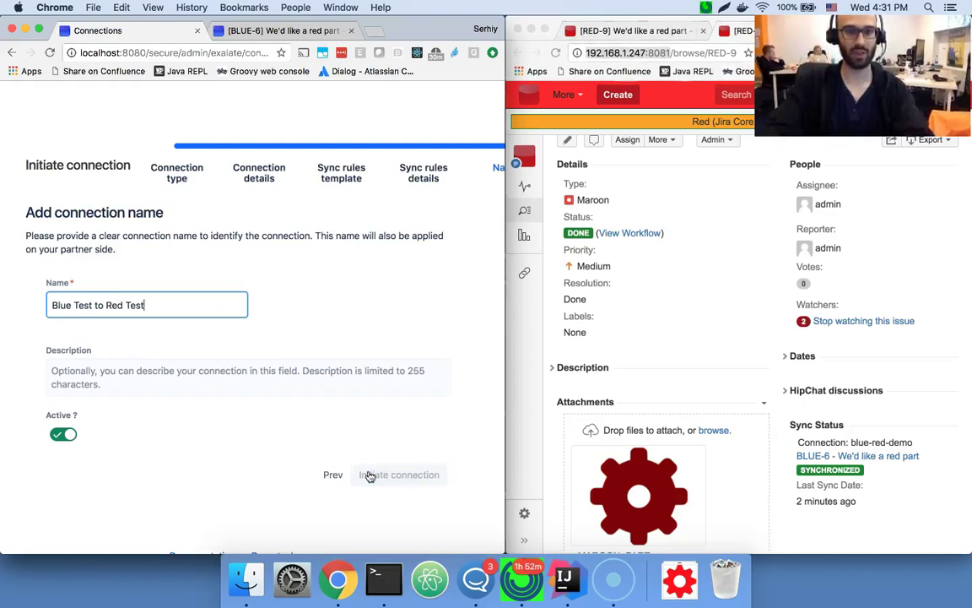
Step: Copy the connection's full invitation message to the clipboard for the Red instance
scroll(190, 140, down, 1)
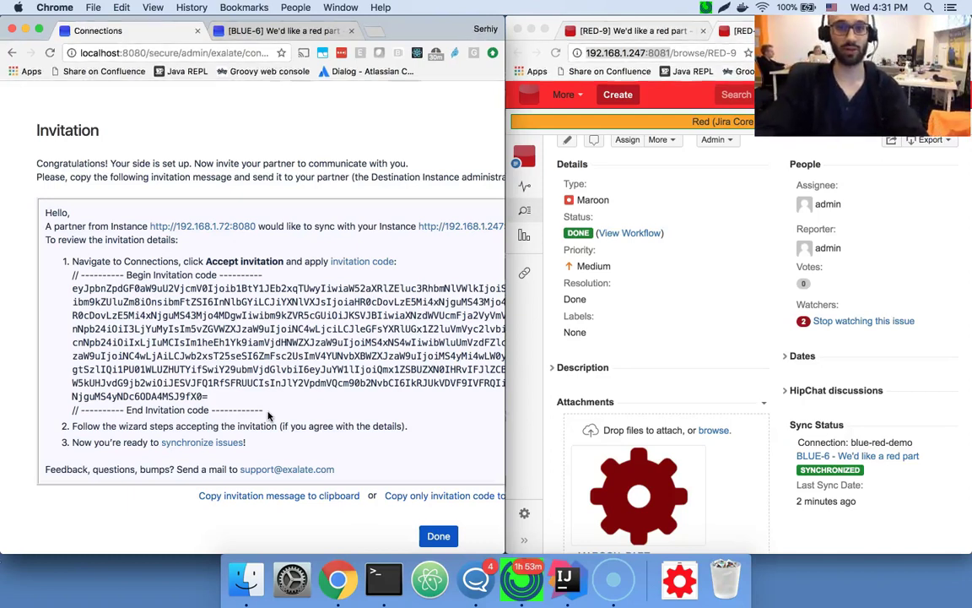
click(248, 498)
click(309, 489)
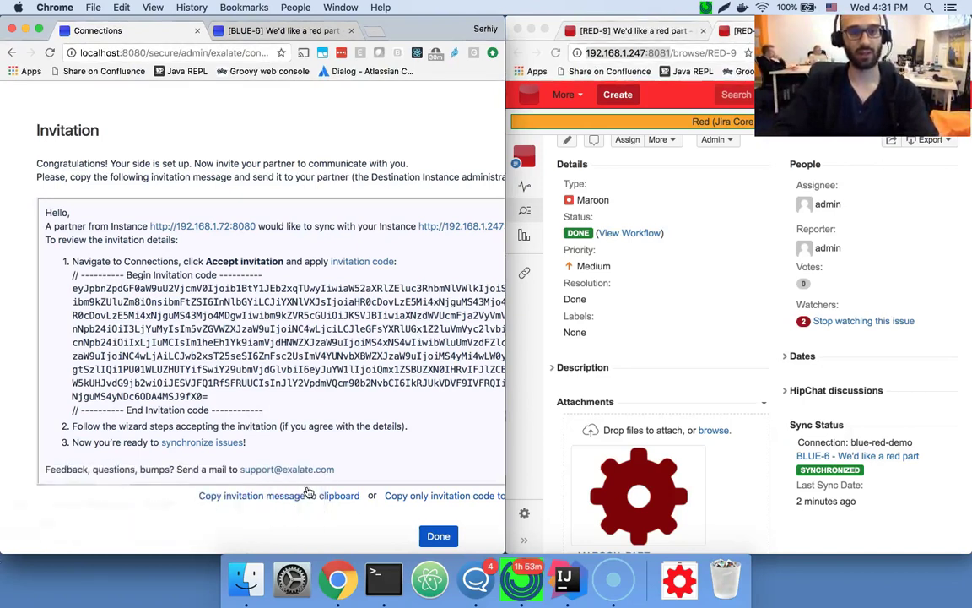
Step: Open the Exalate connections administration page in the Red instance
click(725, 320)
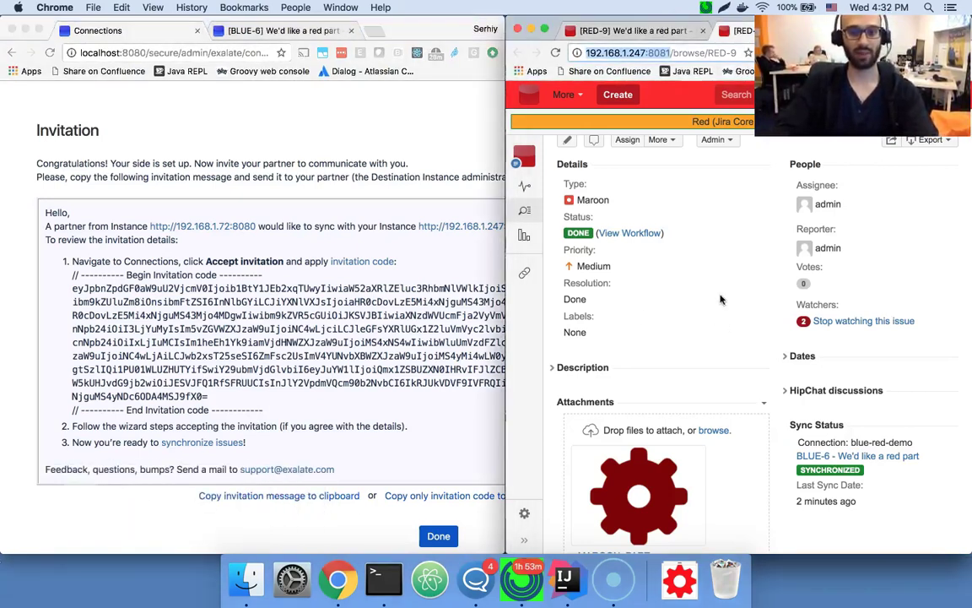
text(gg)
key(Return)
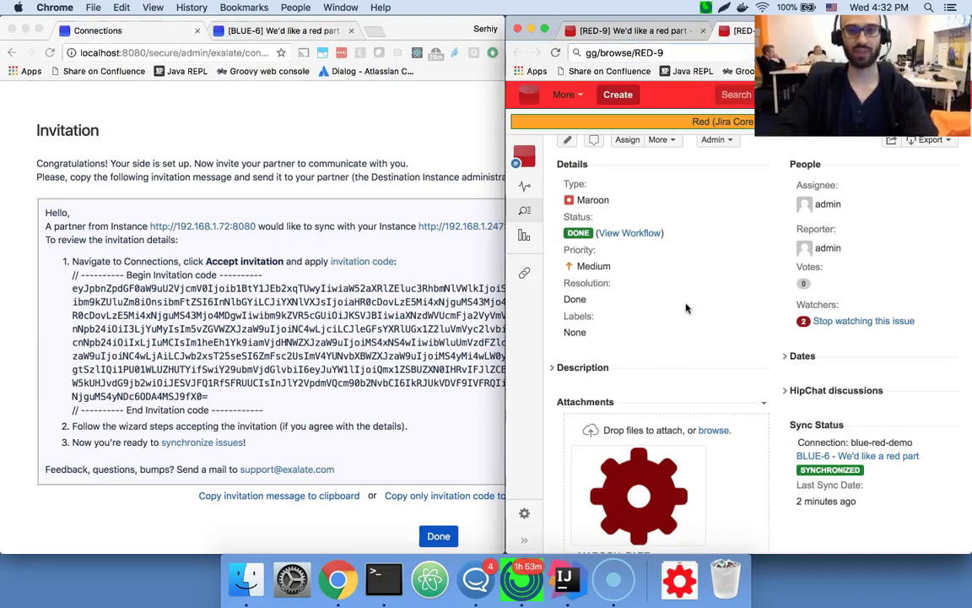
key(period)
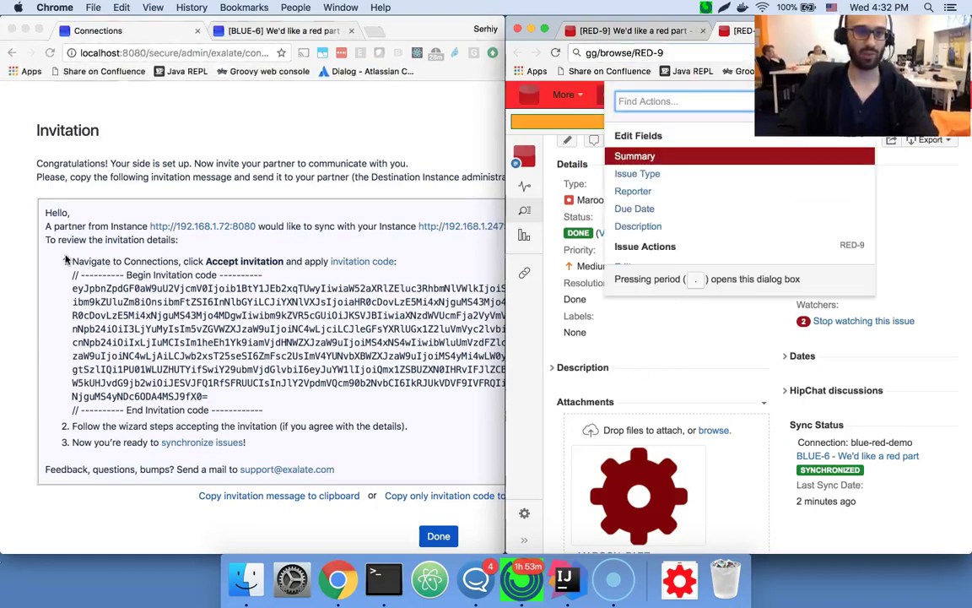
click(129, 265)
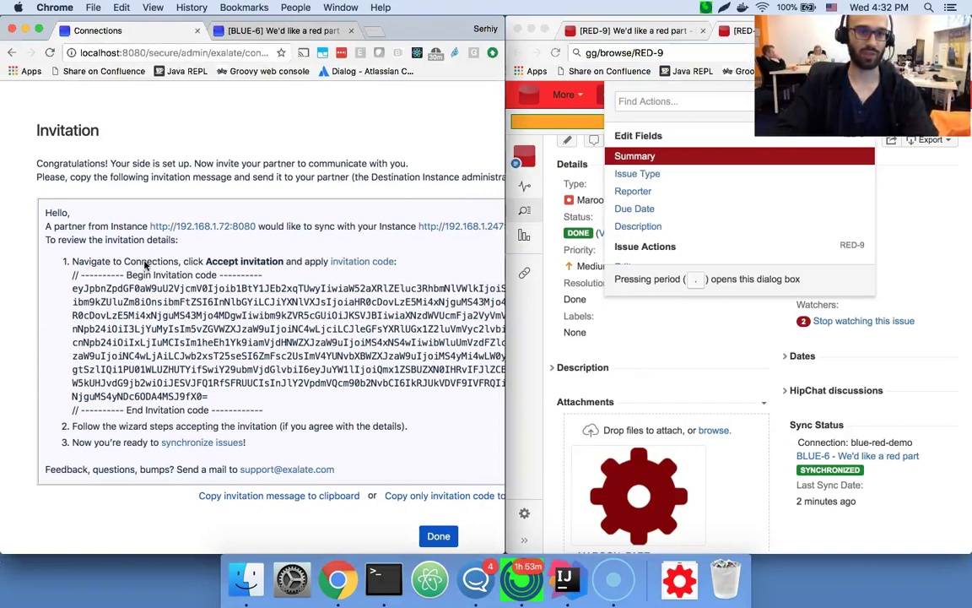
click(701, 334)
text(conn)
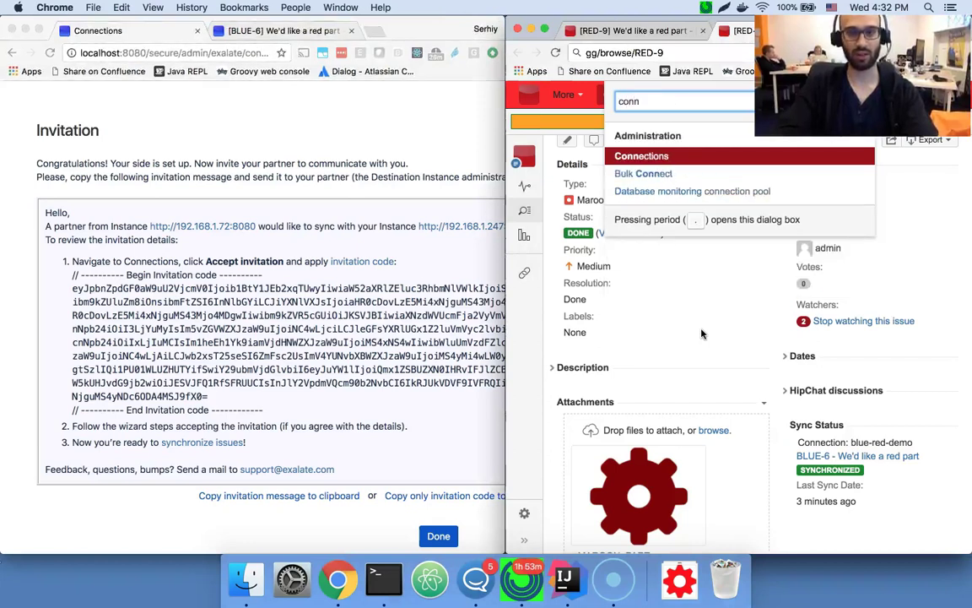
key(Return)
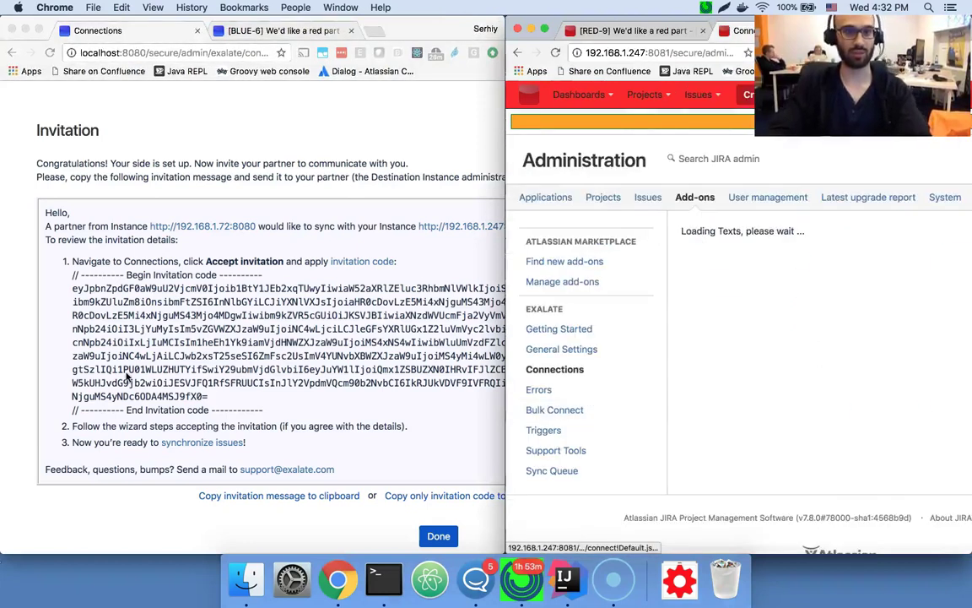
scroll(716, 289, right, 5)
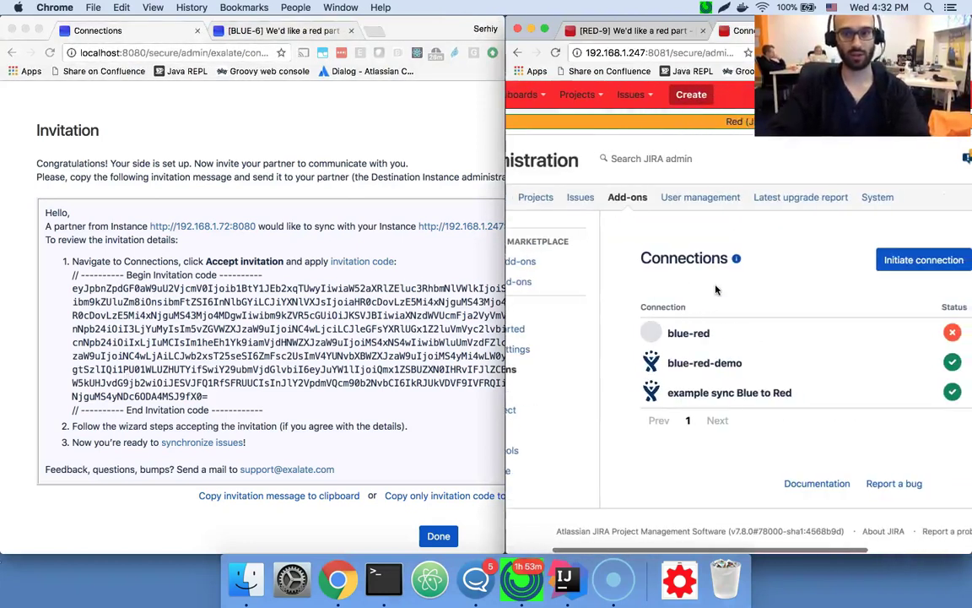
Step: Accept an invitation on the Red instance by pasting the copied message into the invitation code field, and continue to the sync rules details
click(870, 263)
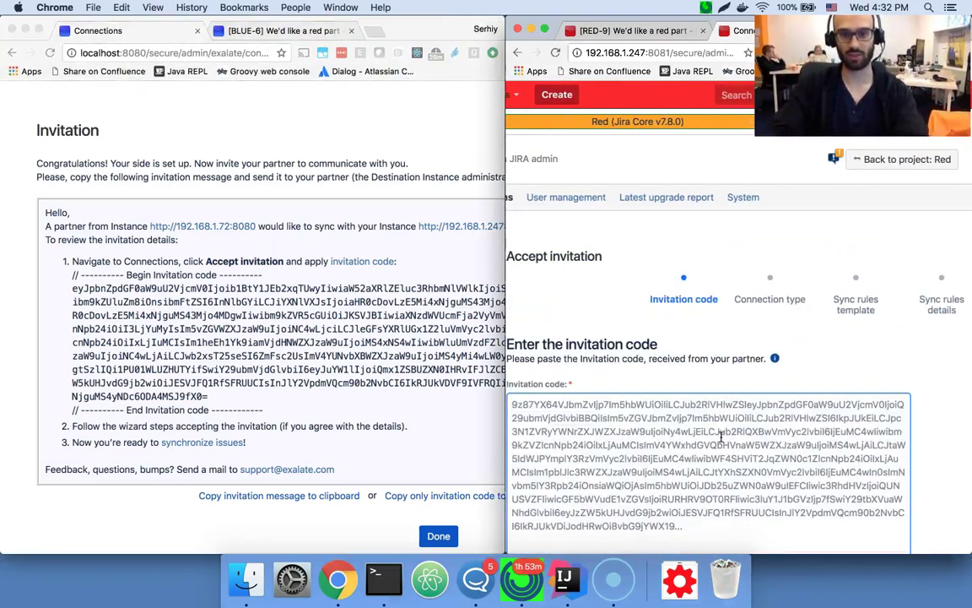
scroll(720, 435, down, 10)
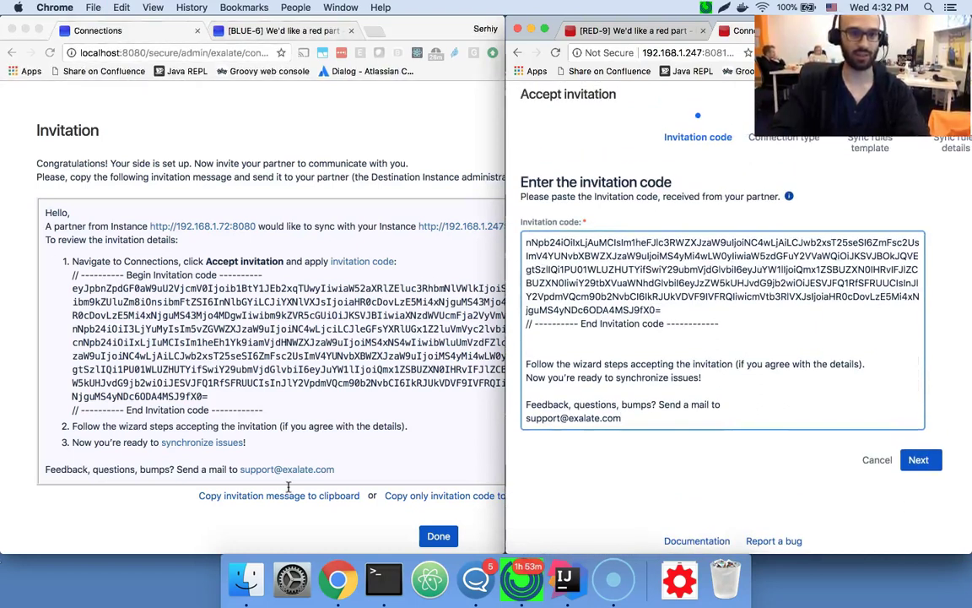
click(913, 456)
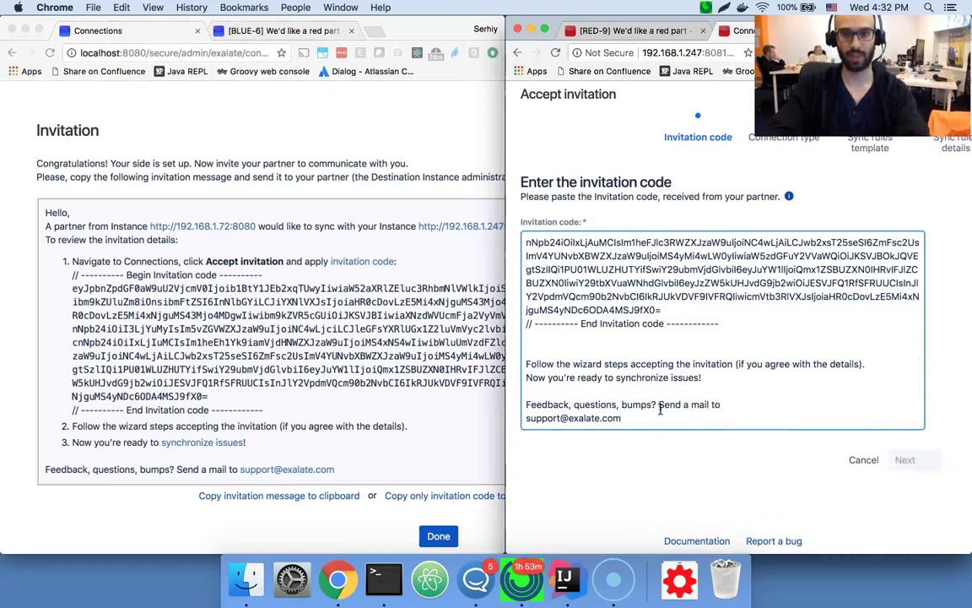
click(932, 409)
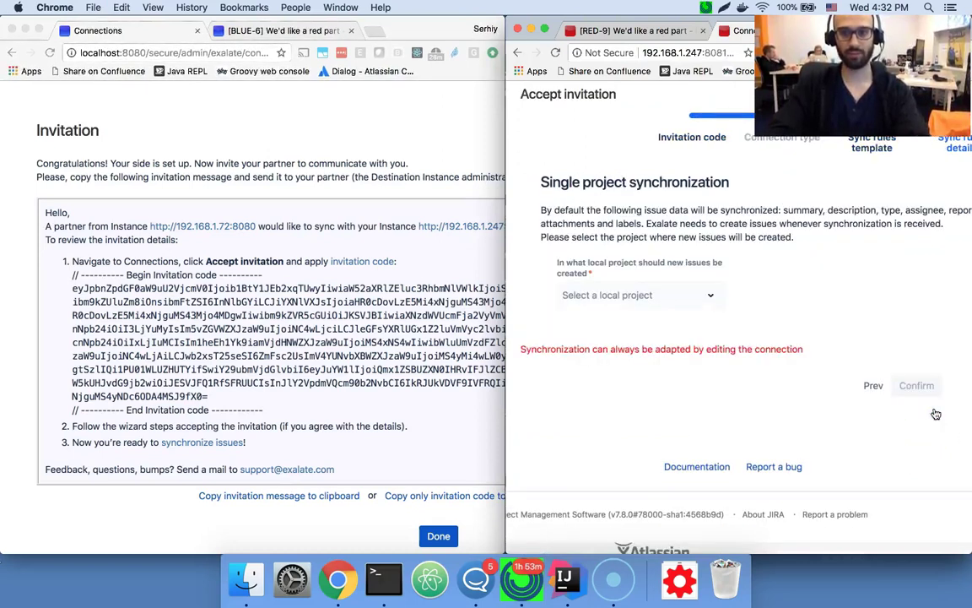
Step: Set Red Test (TEST) as the local project for new issues and confirm the connection on the Red instance
click(591, 295)
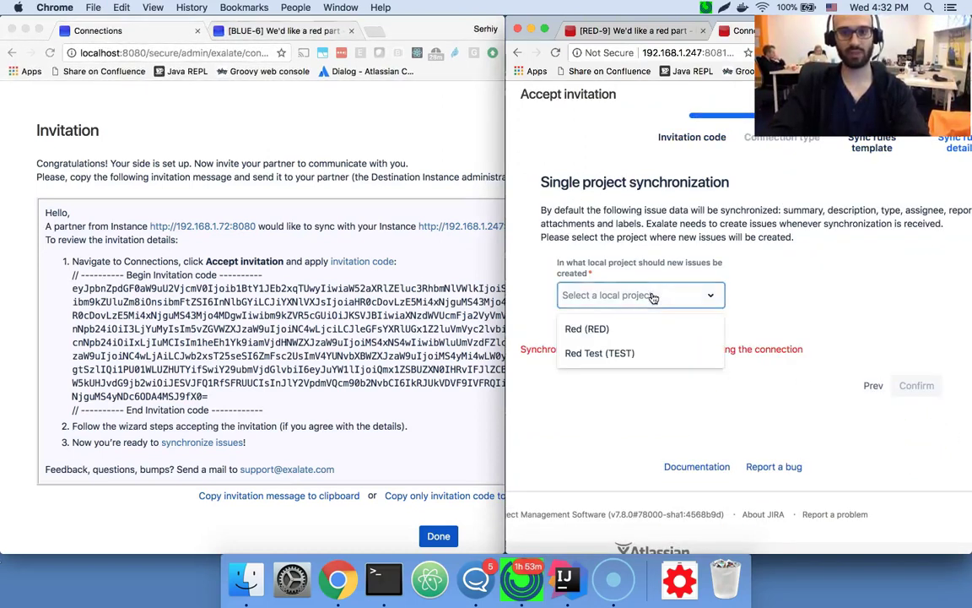
click(612, 351)
scroll(718, 306, up, 3)
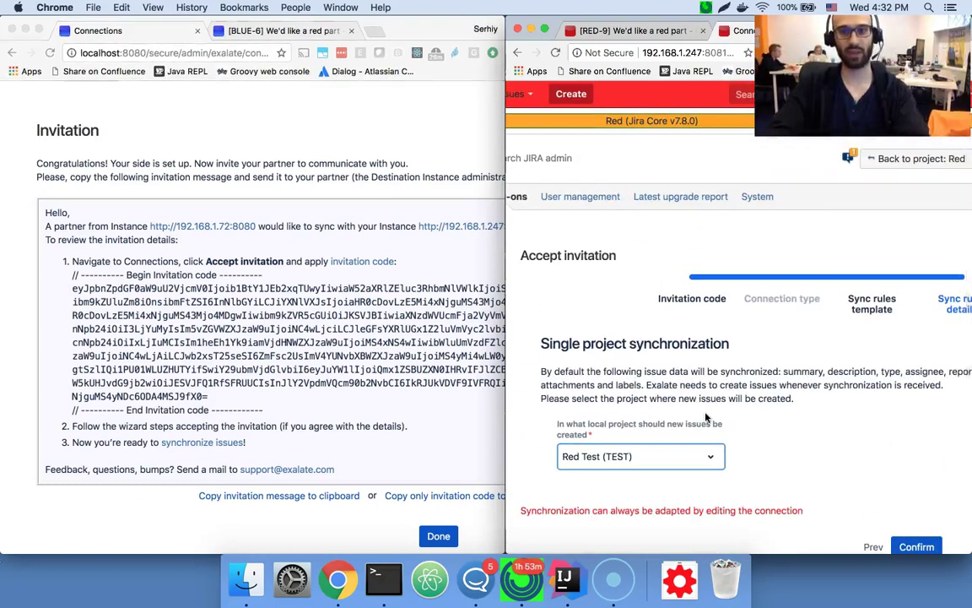
scroll(706, 416, down, 3)
scroll(706, 417, up, 2)
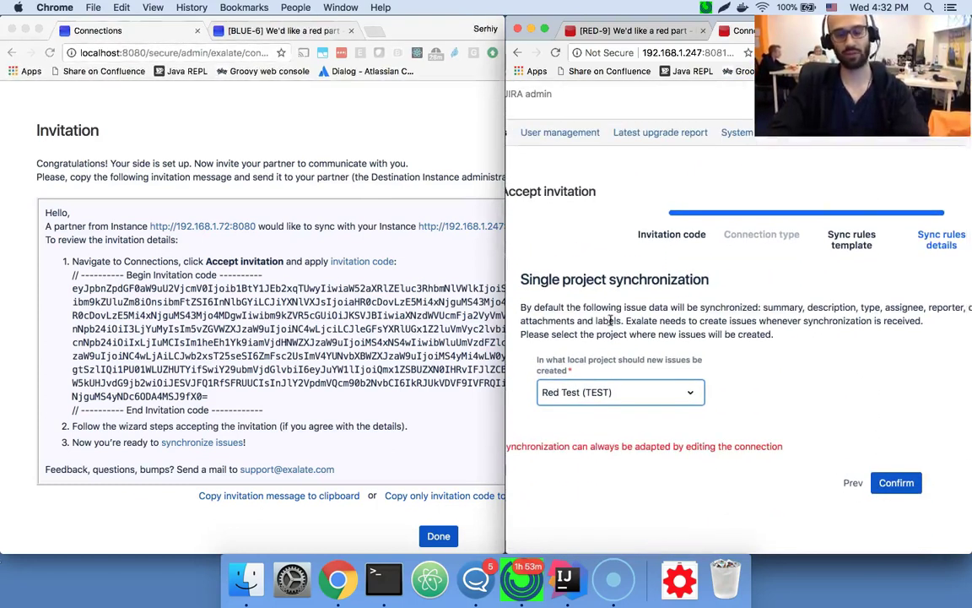
scroll(699, 351, left, 1)
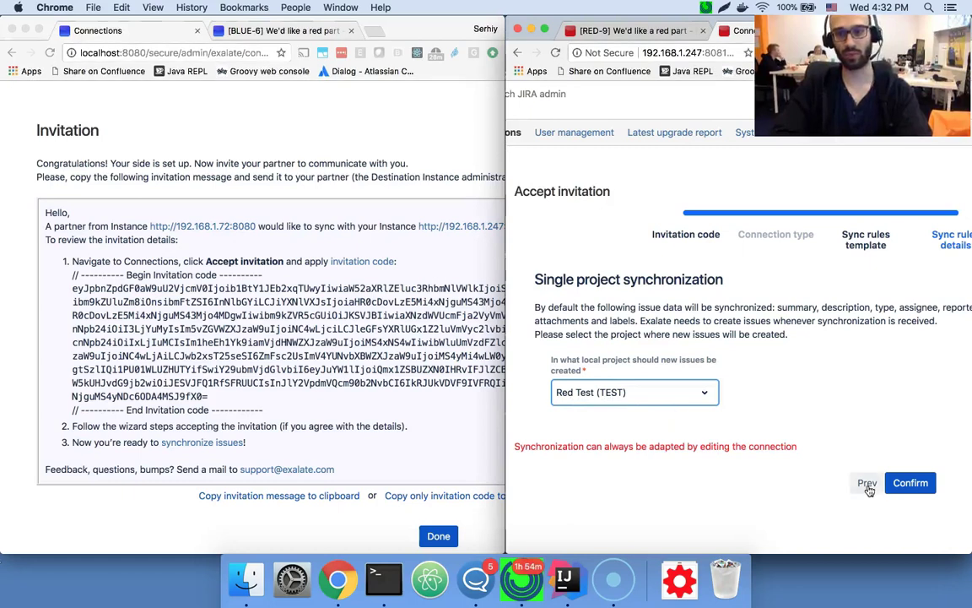
click(907, 483)
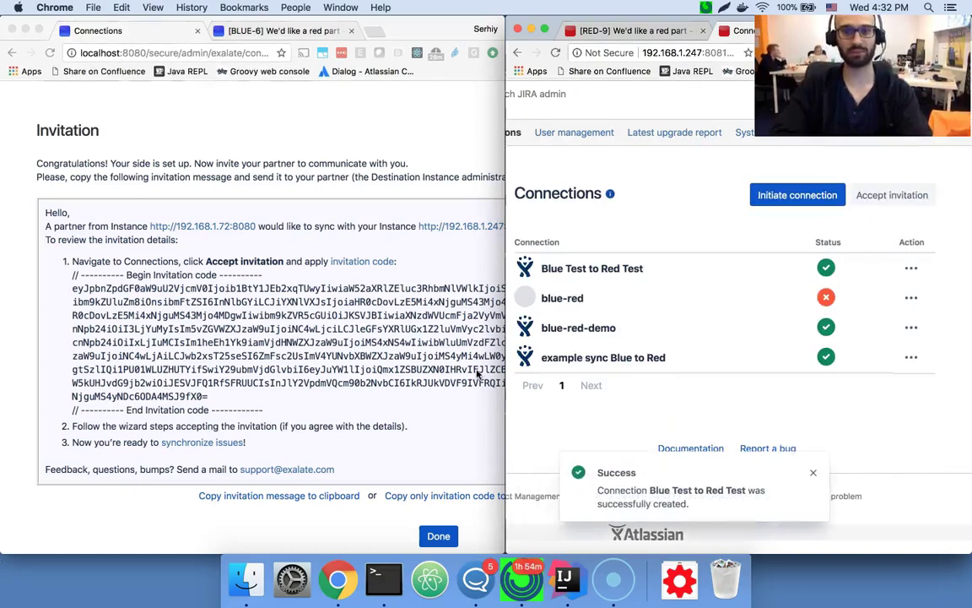
Step: Finish the invitation wizard on the Blue instance and dismiss the success notices on both instances
click(814, 472)
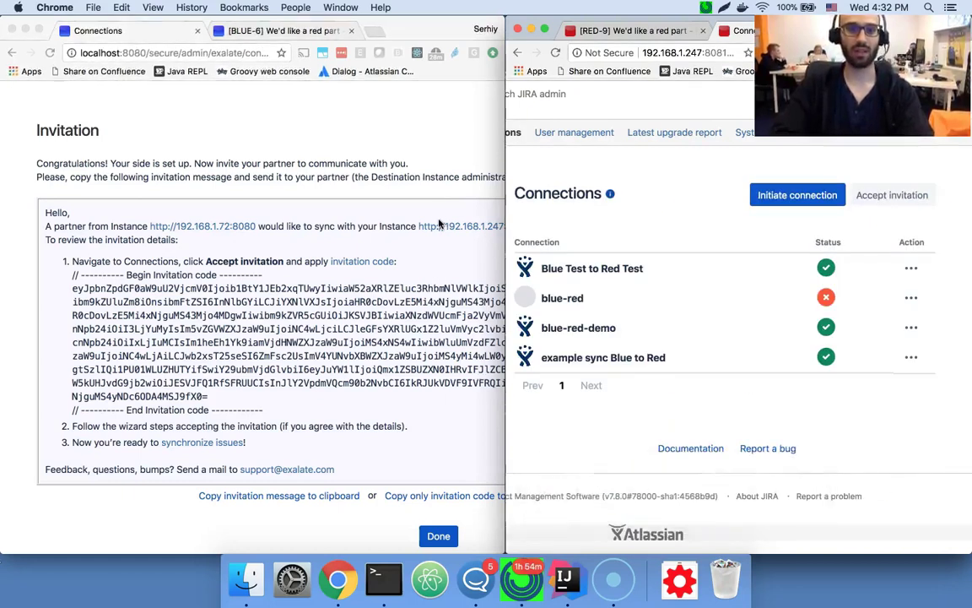
click(438, 537)
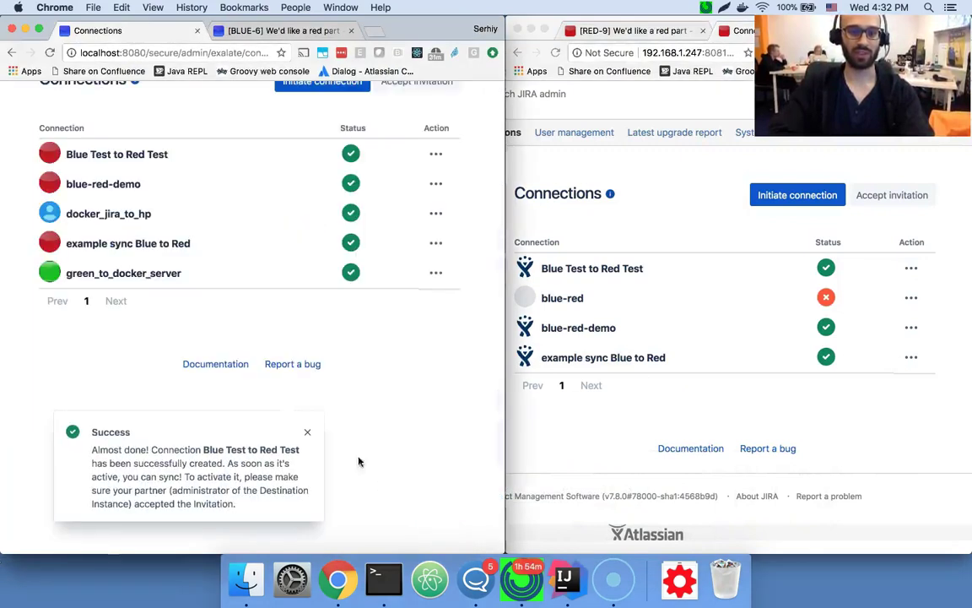
click(308, 433)
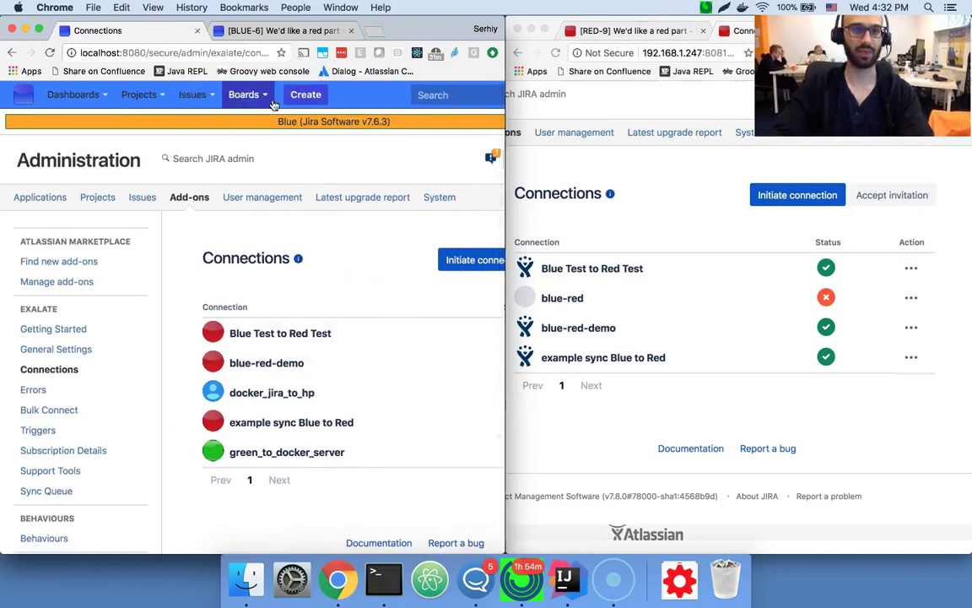
Step: Create a task with the summary "Check simple sync" in the Blue Test (TEST) project on the Blue instance
click(140, 94)
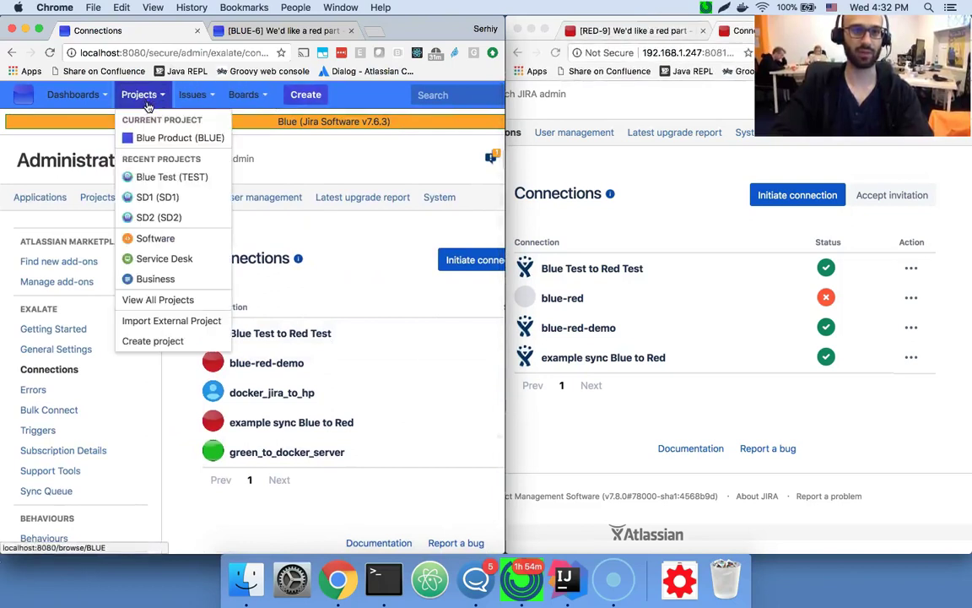
click(167, 178)
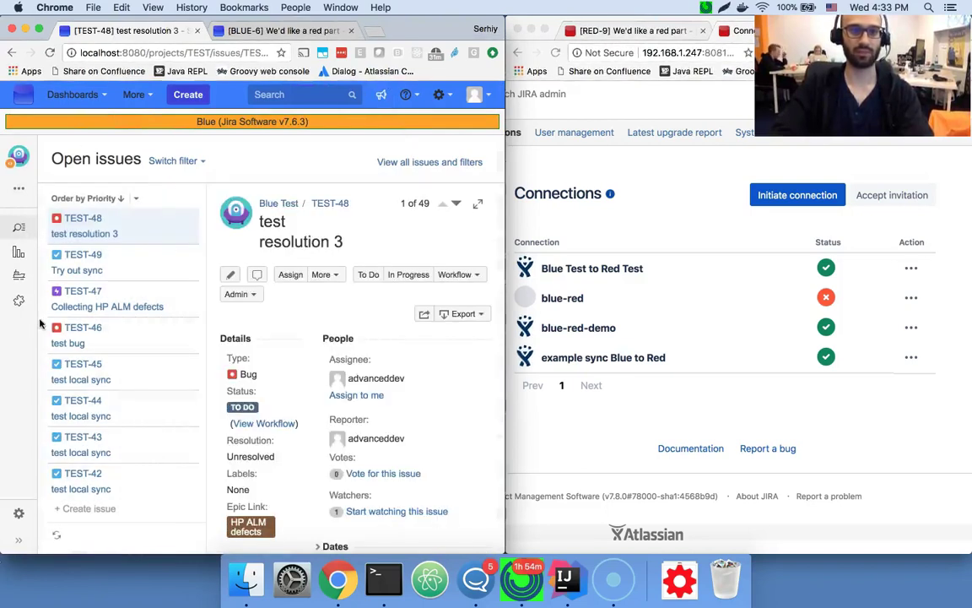
click(190, 95)
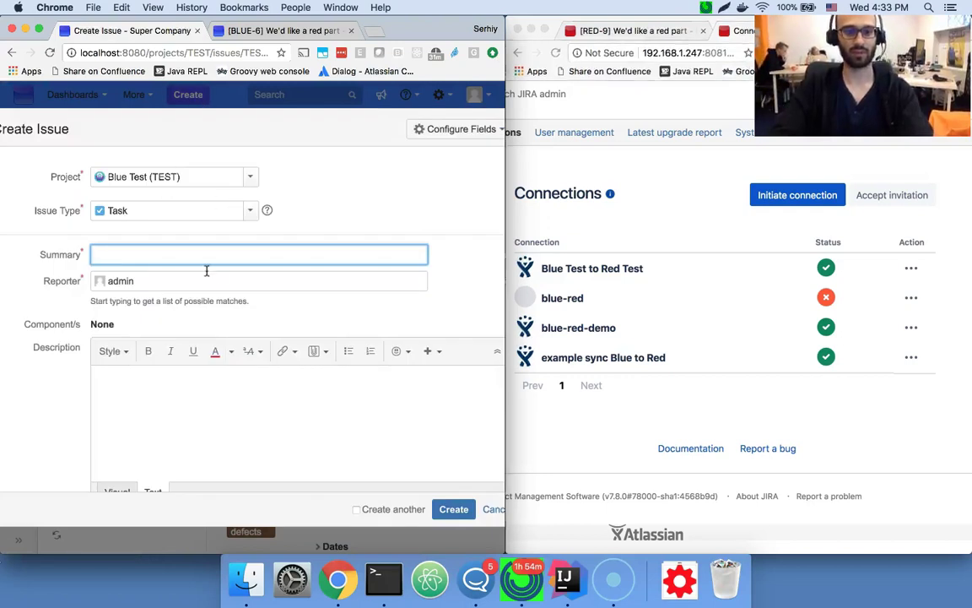
text(Check)
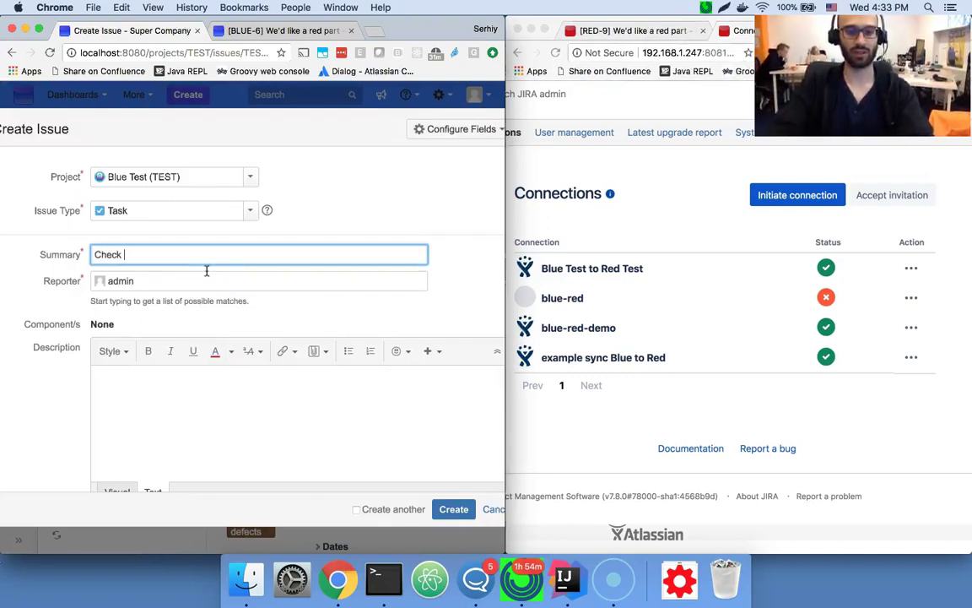
text( simple sync)
click(456, 508)
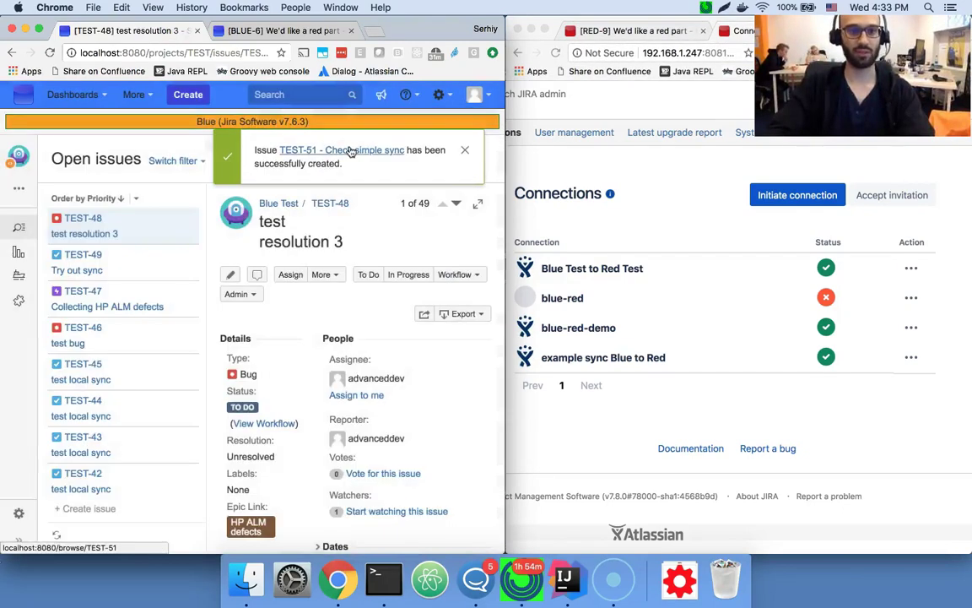
Step: Open the new "Check simple sync" issue and exalate it over the Blue Test to Red Test connection
click(351, 151)
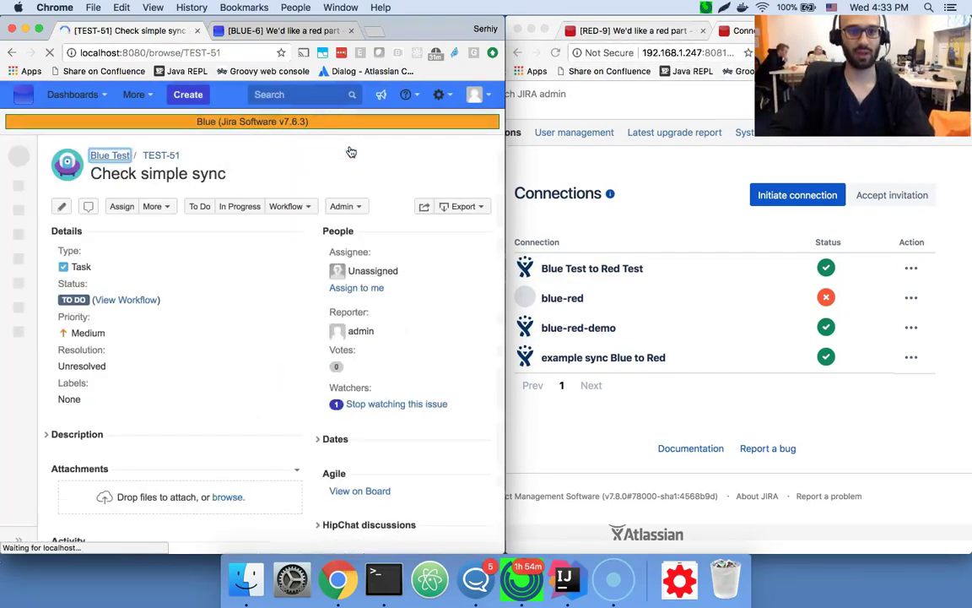
click(169, 211)
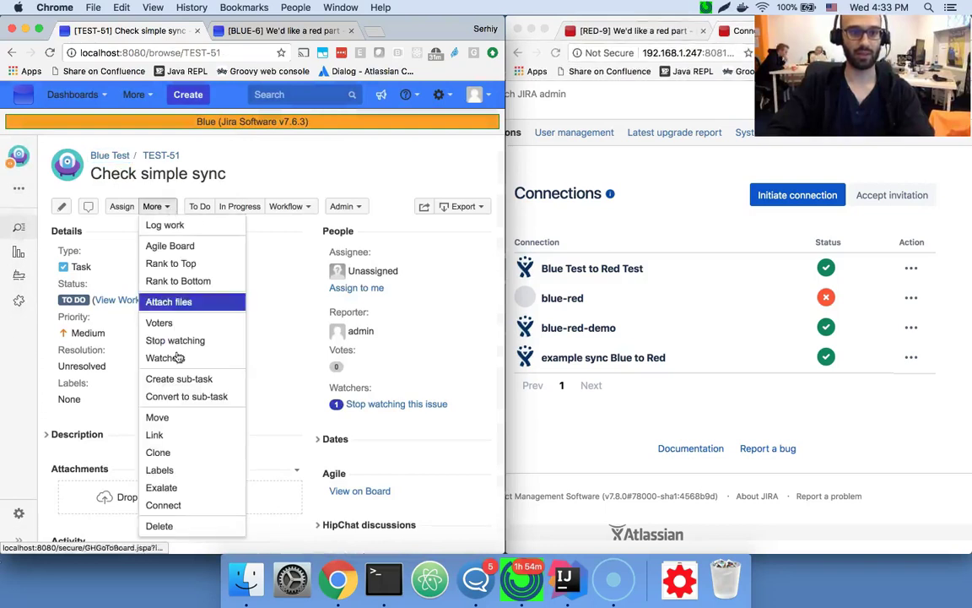
click(200, 494)
click(257, 224)
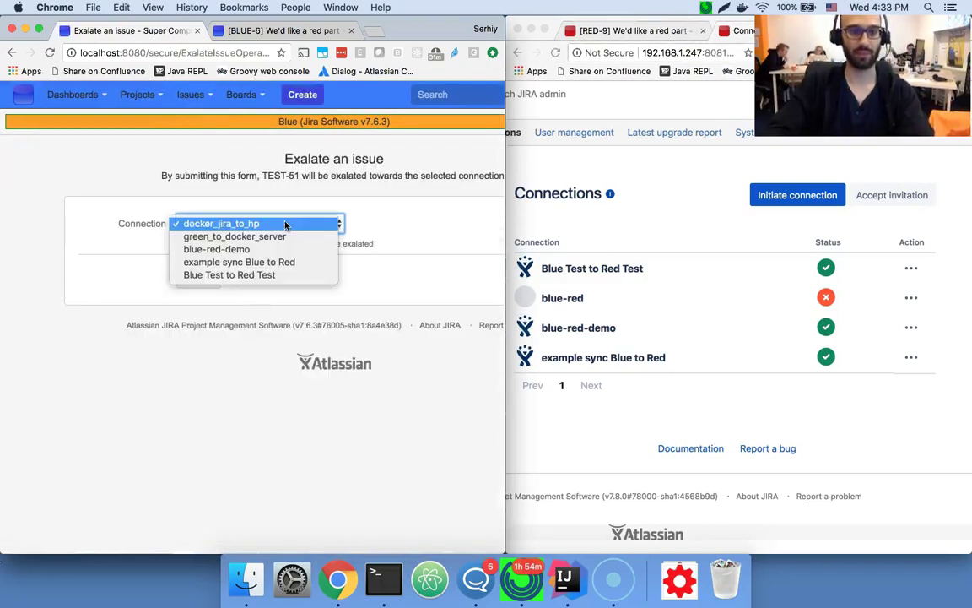
click(253, 275)
click(199, 277)
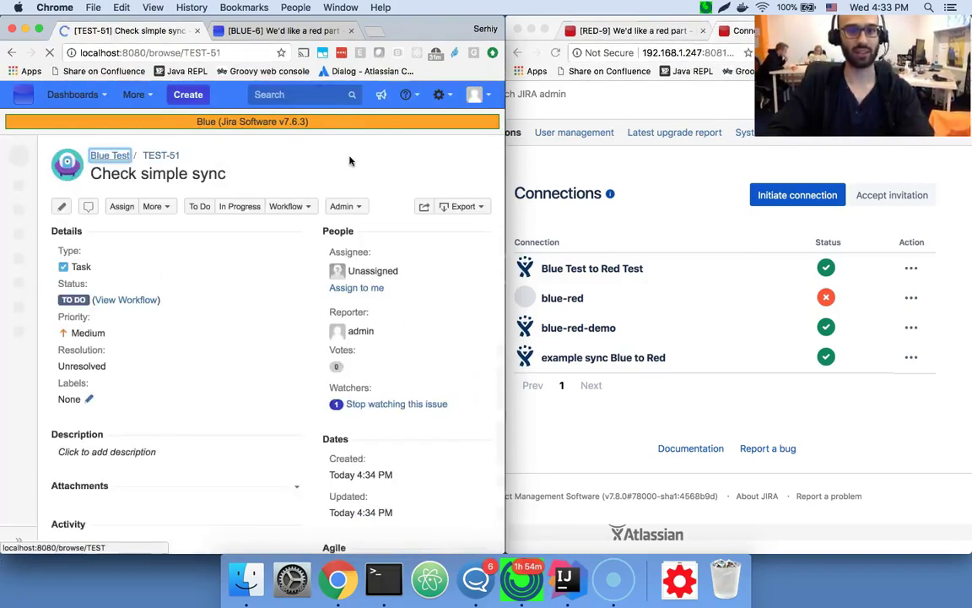
Step: Check the sync status of TEST-51, reloading the issue until the link to its Red counterpart is available
scroll(259, 269, down, 3)
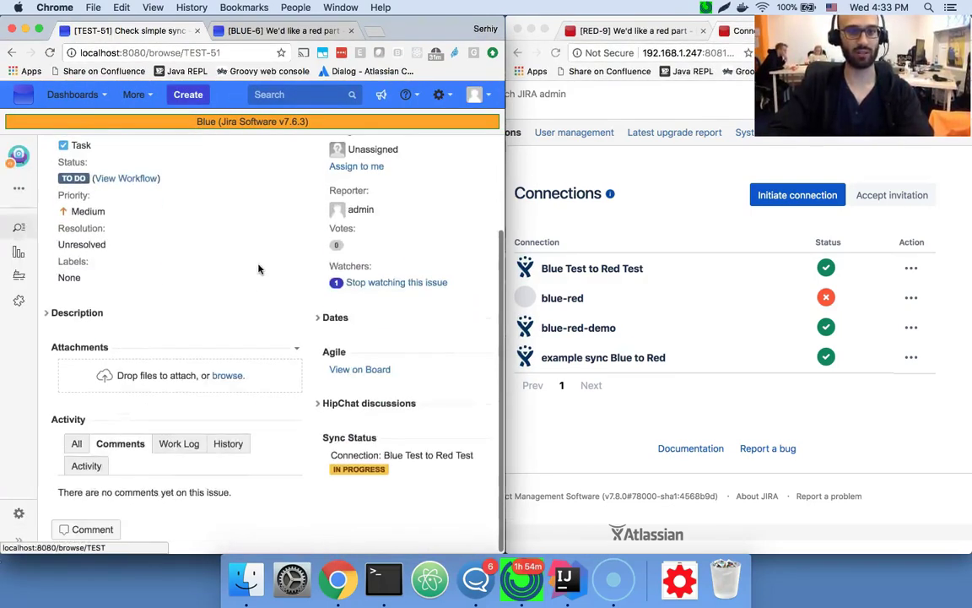
scroll(246, 293, up, 2)
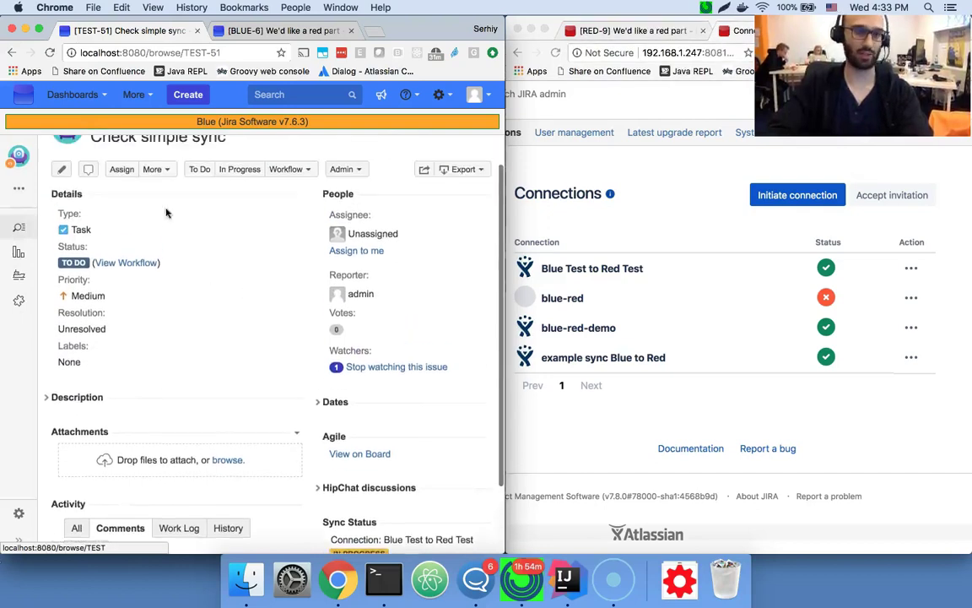
scroll(324, 346, down, 2)
key(super+r)
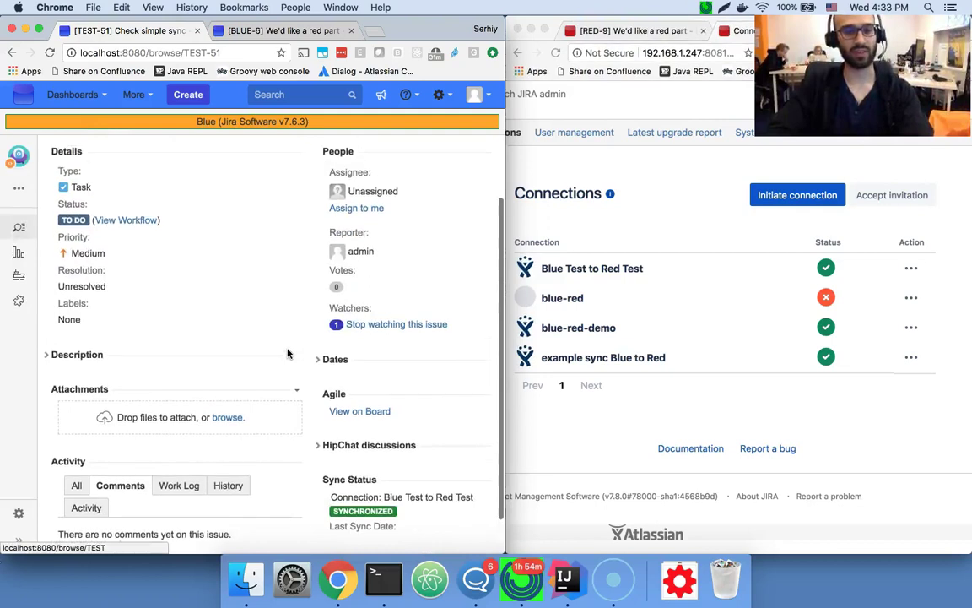
key(super+r)
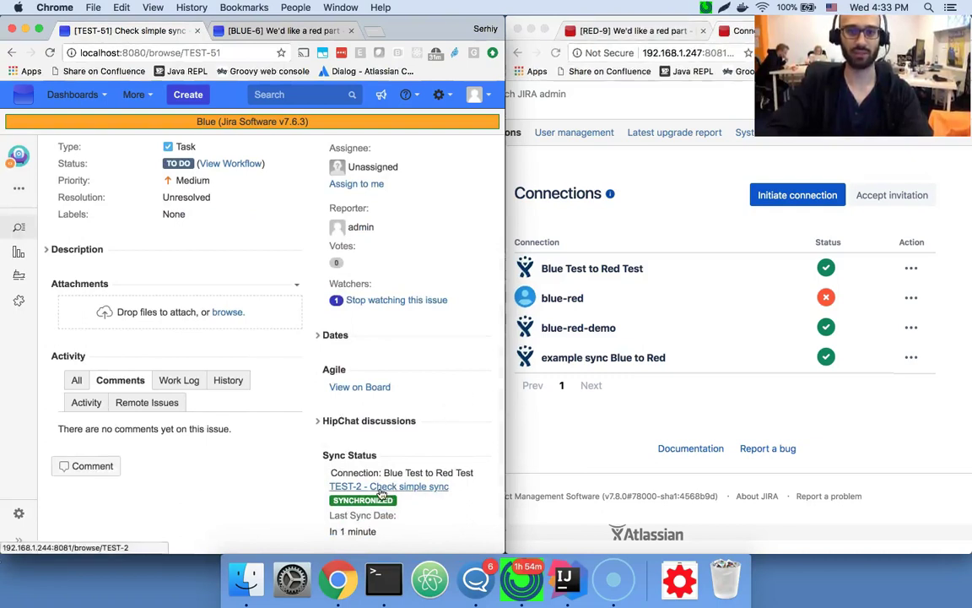
Step: Copy the link of the synced issue TEST-2 from TEST-51's sync status and load it in the Red instance's window
right_click(382, 495)
click(439, 388)
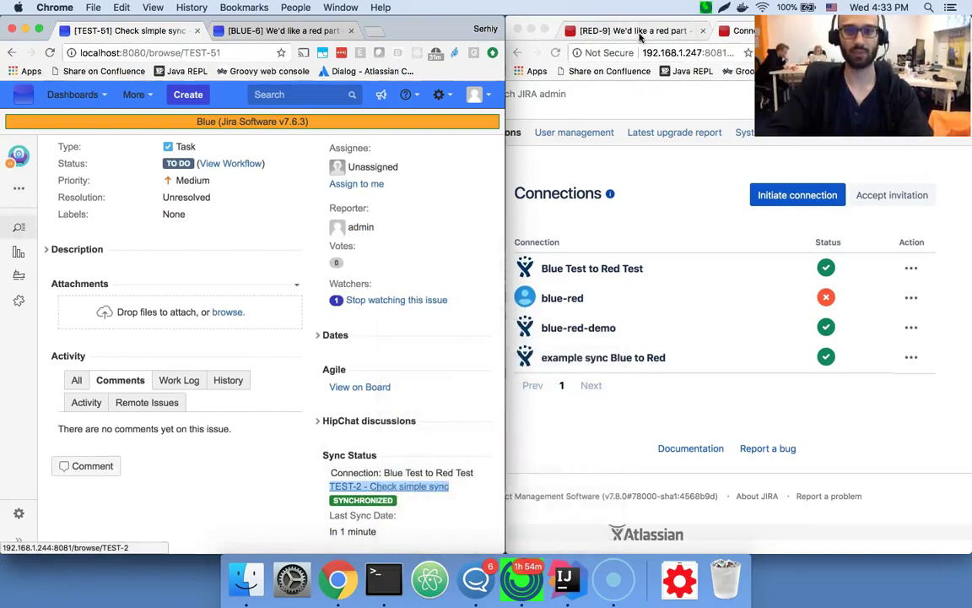
click(638, 36)
click(639, 52)
key(super+v)
key(Return)
scroll(159, 321, up, 3)
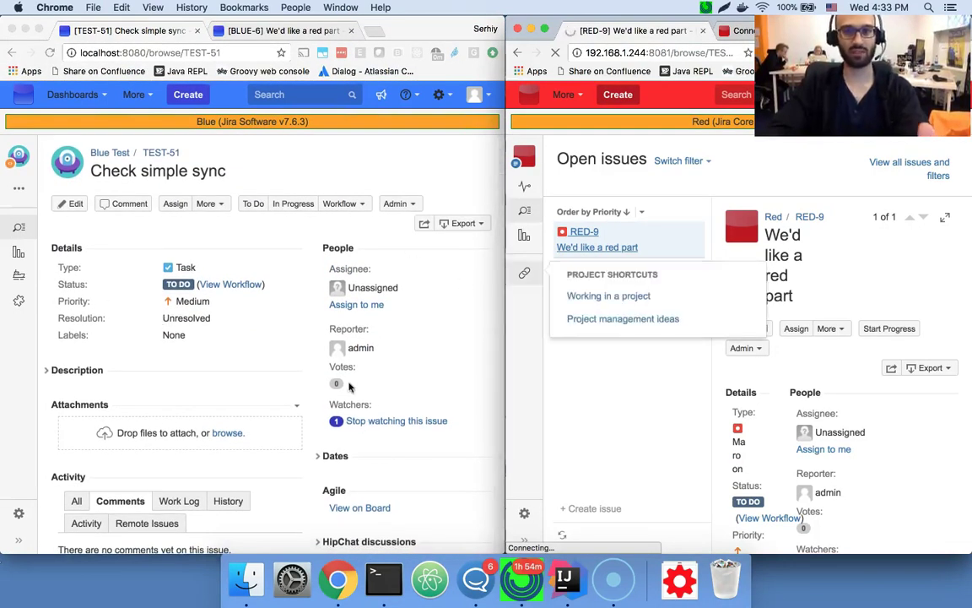
Step: Correct the host in the TEST-2 address to 192.168.1.247 and load the issue on the Red instance
click(672, 53)
click(646, 53)
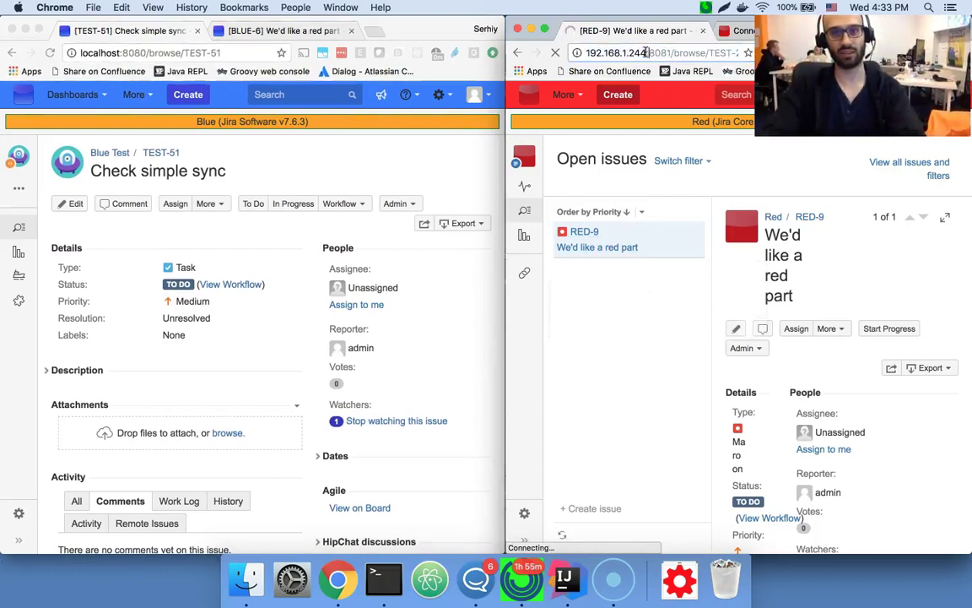
key(BackSpace)
text(7)
key(Return)
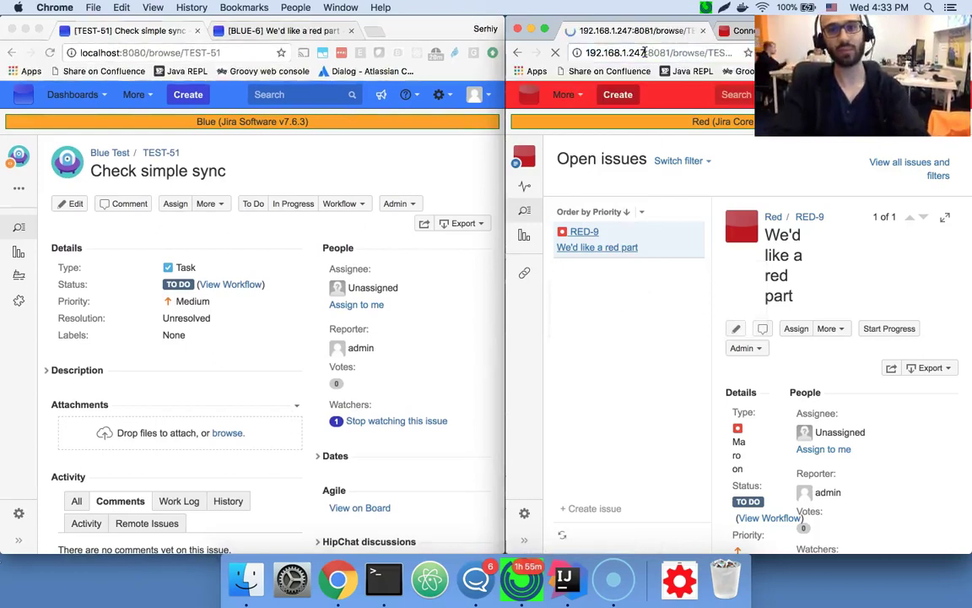
Step: Compare the details, description, comments and sync status of TEST-2 on Red with TEST-51 on Blue
scroll(718, 277, down, 3)
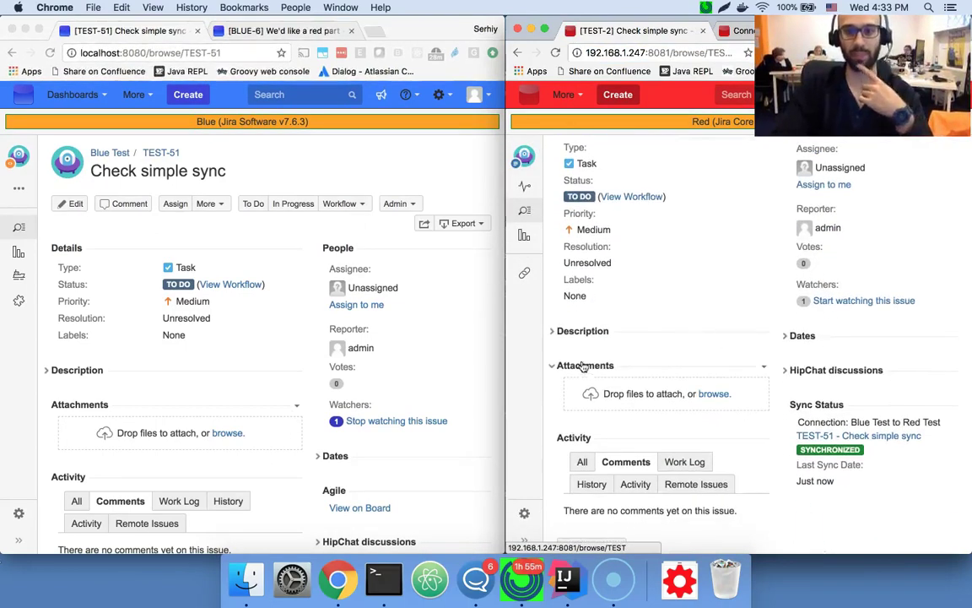
scroll(676, 384, up, 3)
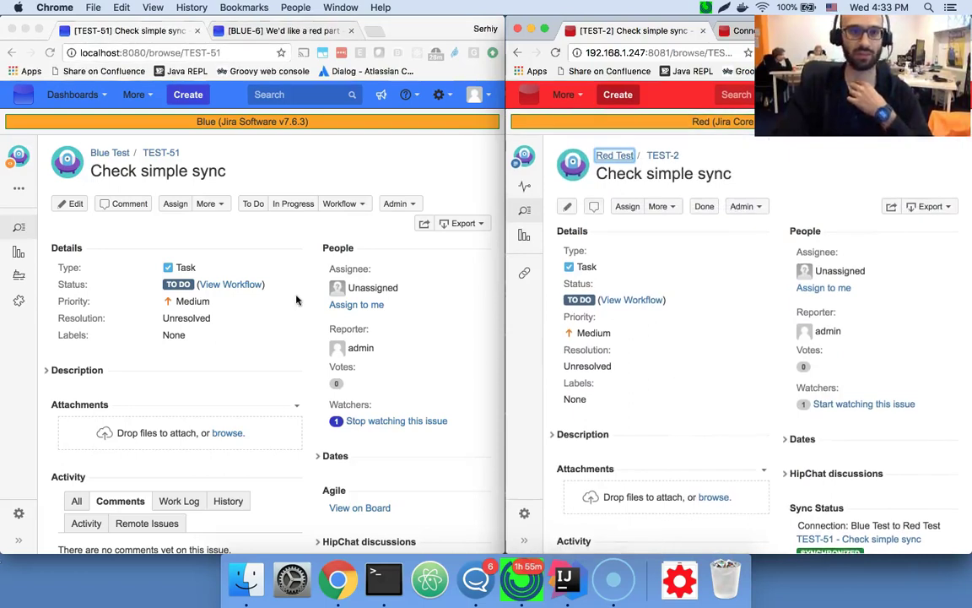
click(326, 175)
scroll(667, 262, down, 2)
scroll(641, 266, up, 2)
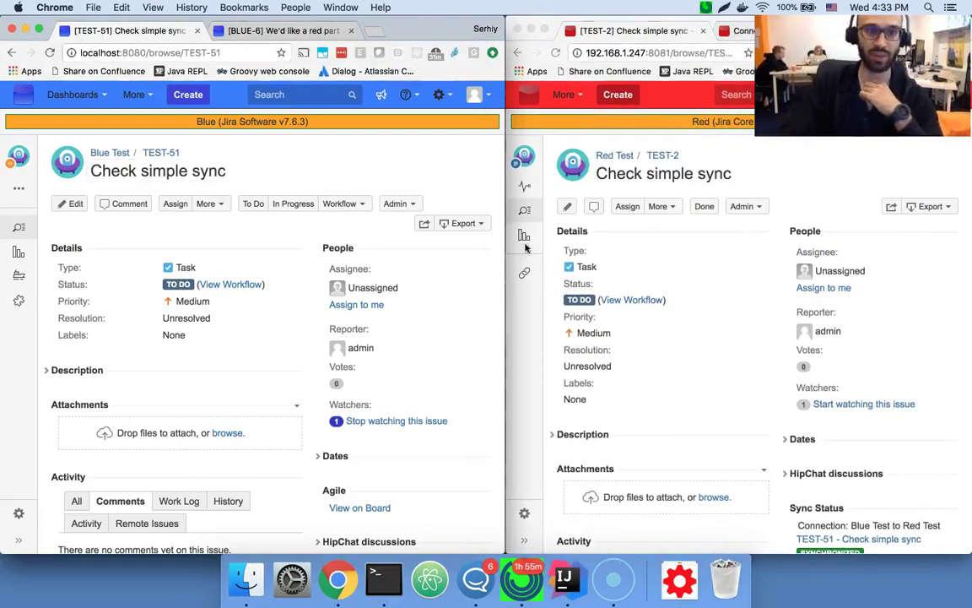
click(48, 372)
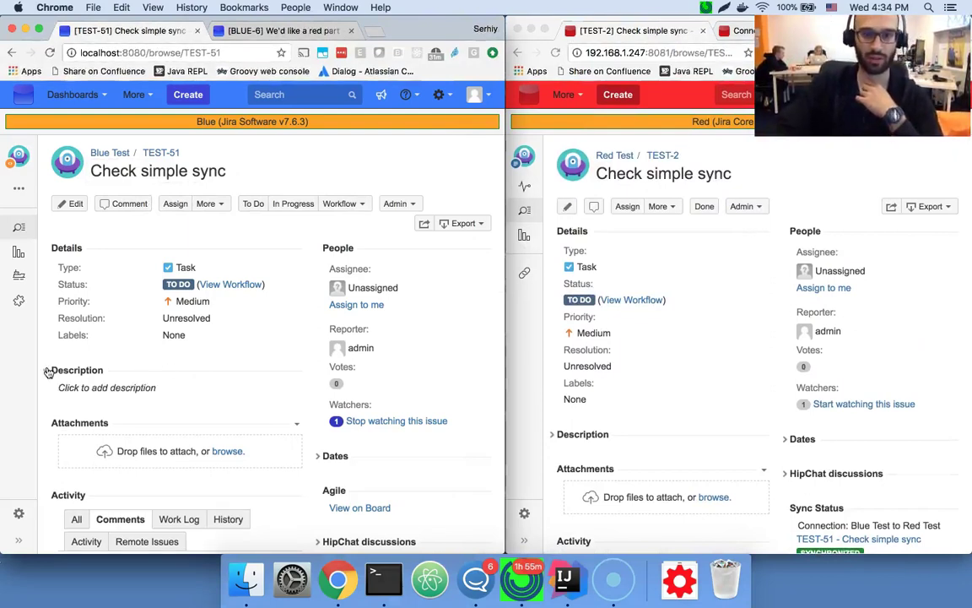
click(51, 372)
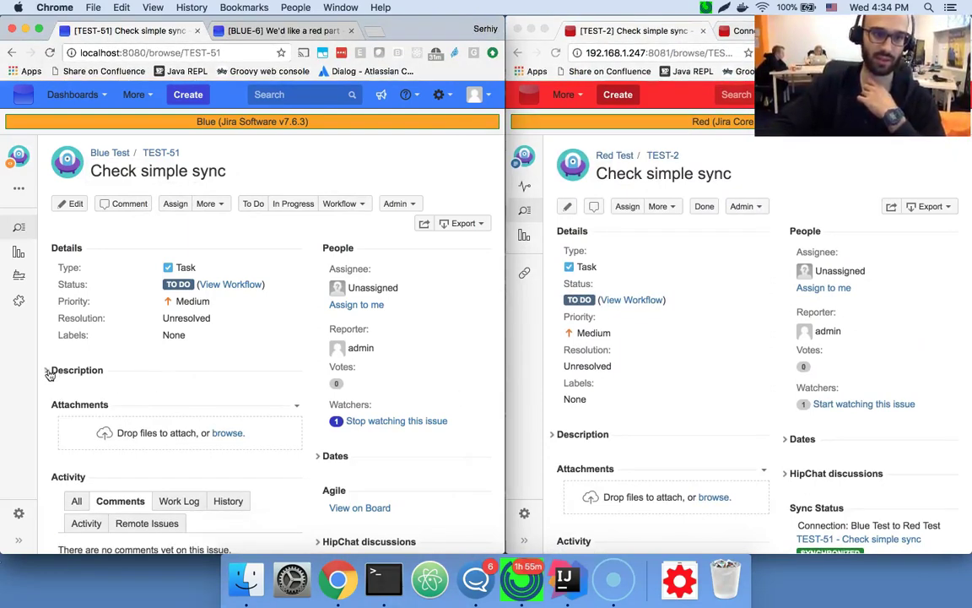
scroll(261, 399, down, 3)
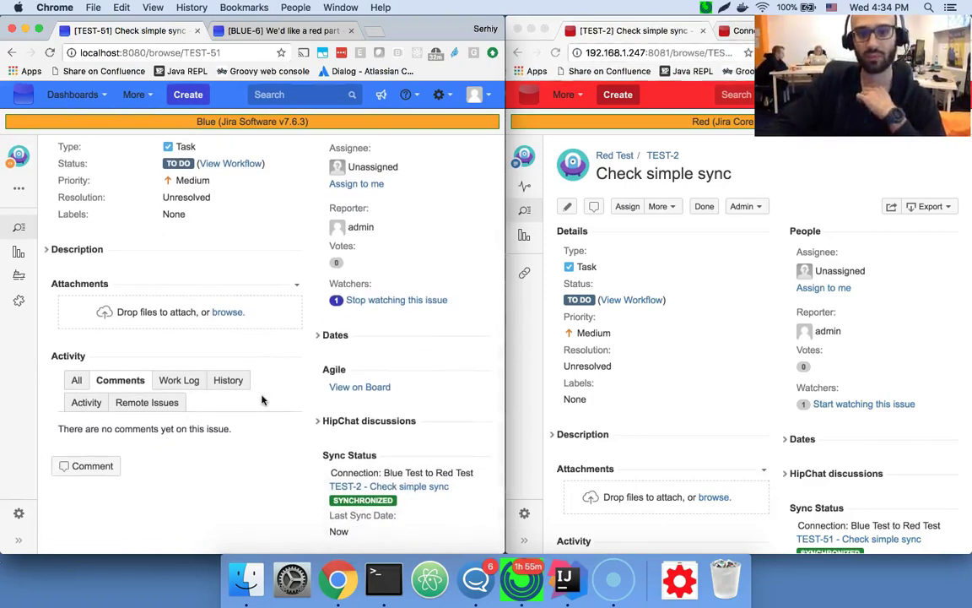
scroll(742, 422, down, 1)
scroll(731, 498, up, 1)
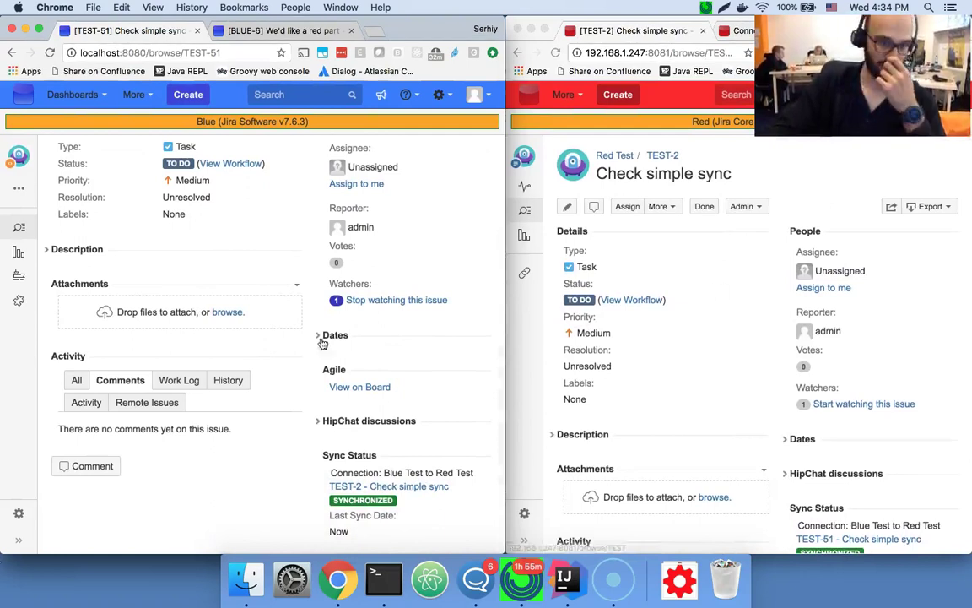
scroll(219, 318, up, 1)
scroll(219, 317, up, 2)
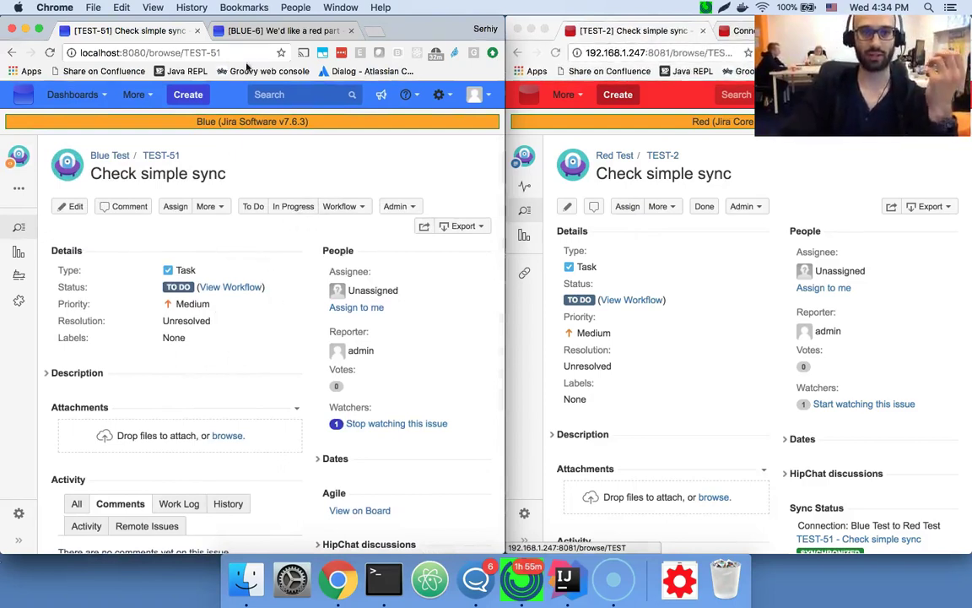
Step: Review the earlier synchronized issue BLUE-6 on the Blue instance and return to TEST-51
click(221, 35)
scroll(216, 289, up, 2)
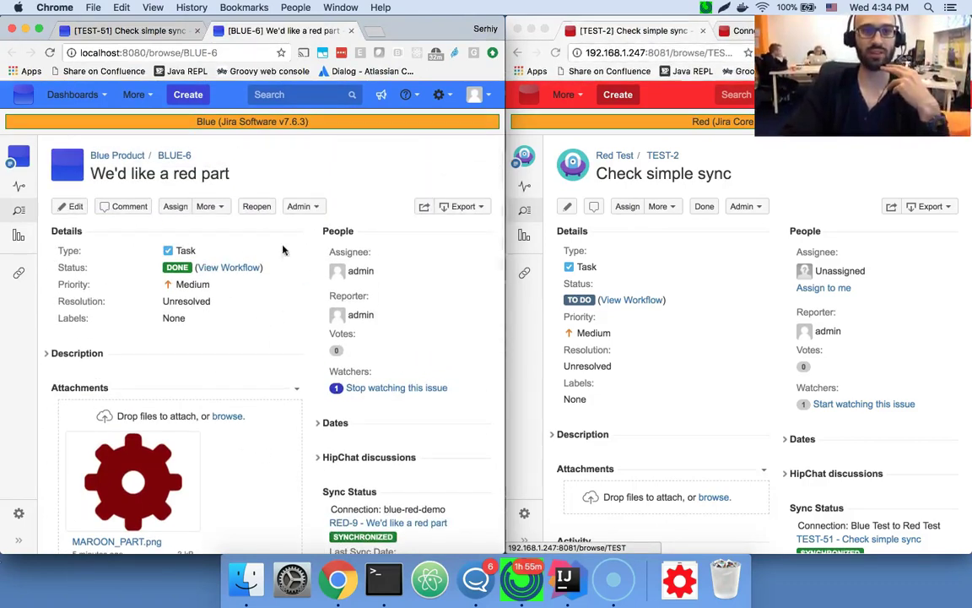
click(135, 31)
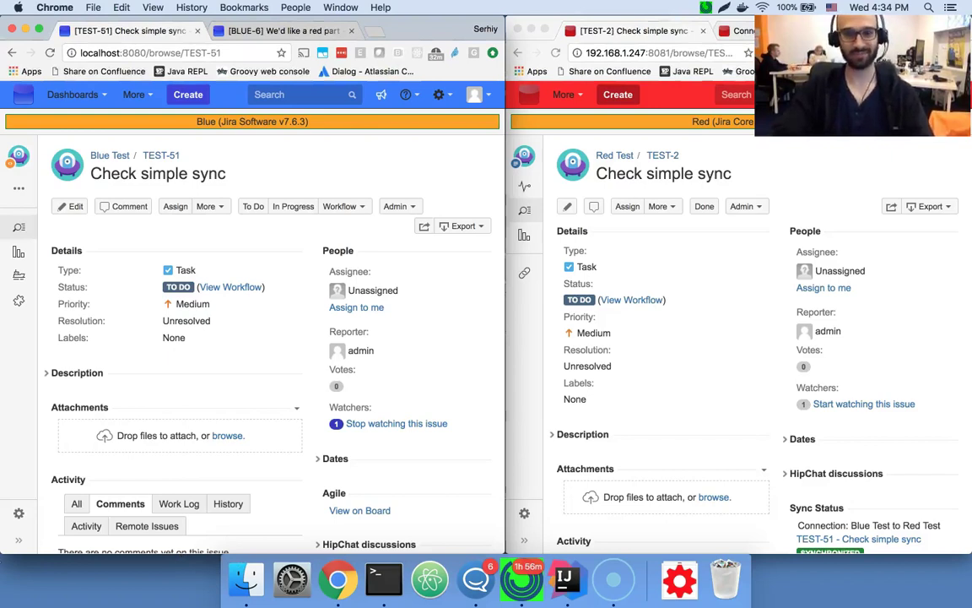
click(26, 562)
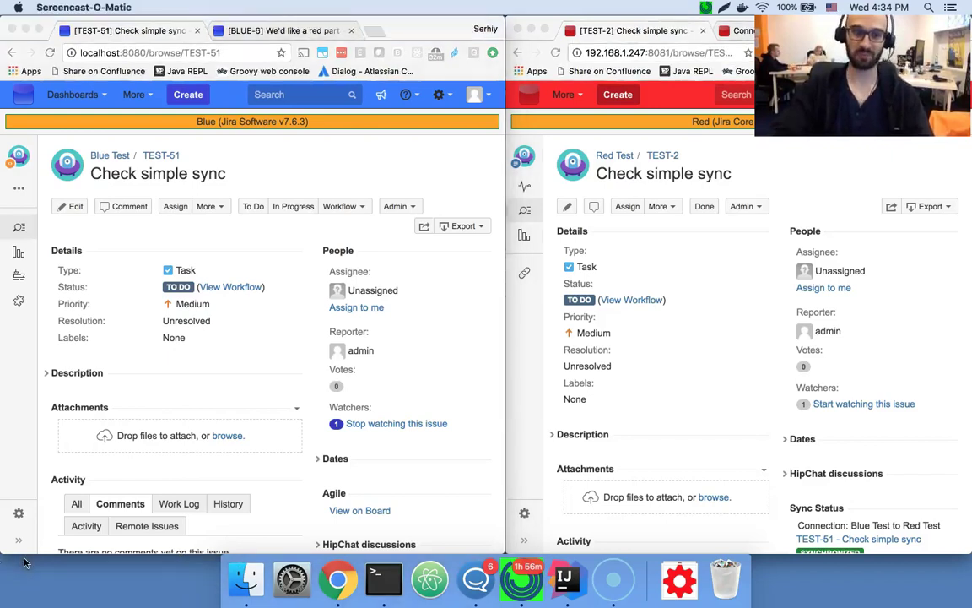